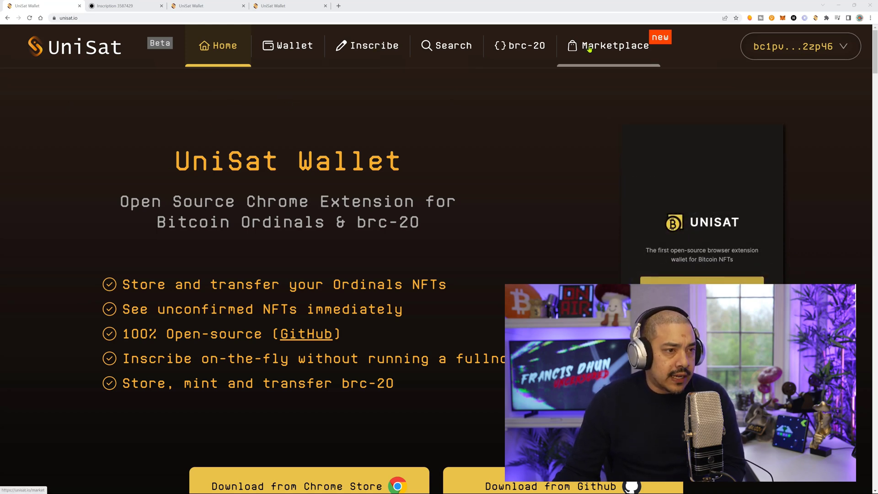
Open the Marketplace and view its experimental-test access requirements notice
{"action": "left_click", "coordinate": [590, 49]}
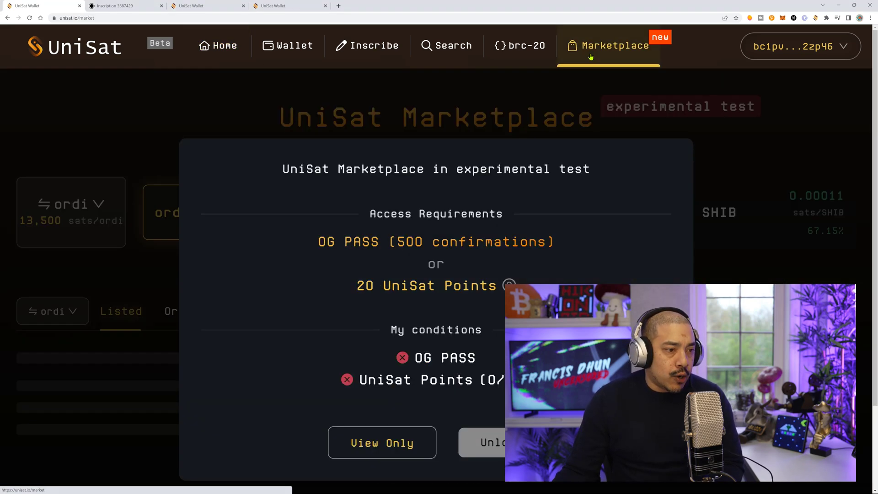
{"action": "scroll", "coordinate": [434, 311], "scroll_direction": "down", "scroll_amount": 2}
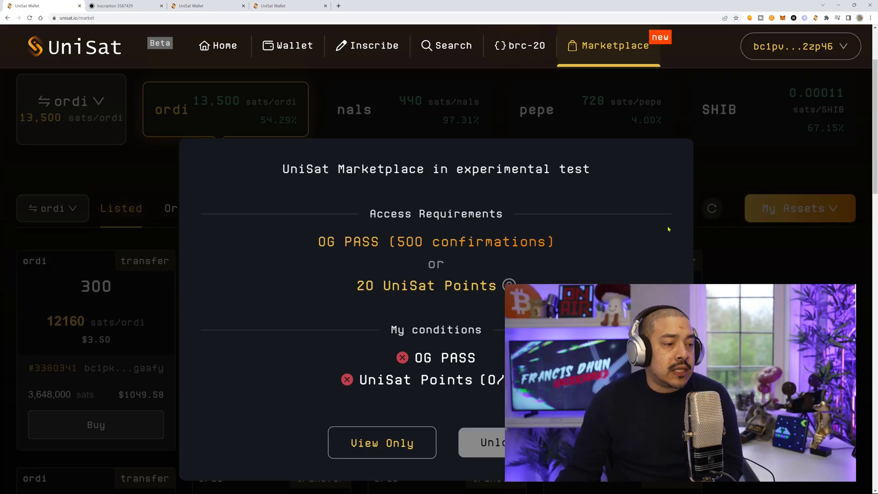
{"action": "scroll", "coordinate": [669, 229], "scroll_direction": "down", "scroll_amount": 3}
{"action": "scroll", "coordinate": [485, 273], "scroll_direction": "up", "scroll_amount": 4}
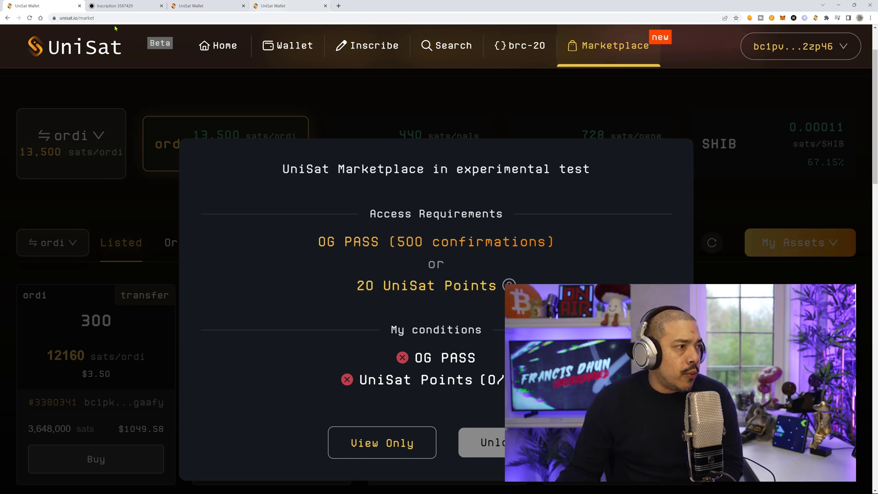
View inscription 3587429's brc-20 blur mint, then return to the UniSat marketplace tab
{"action": "left_click", "coordinate": [134, 7]}
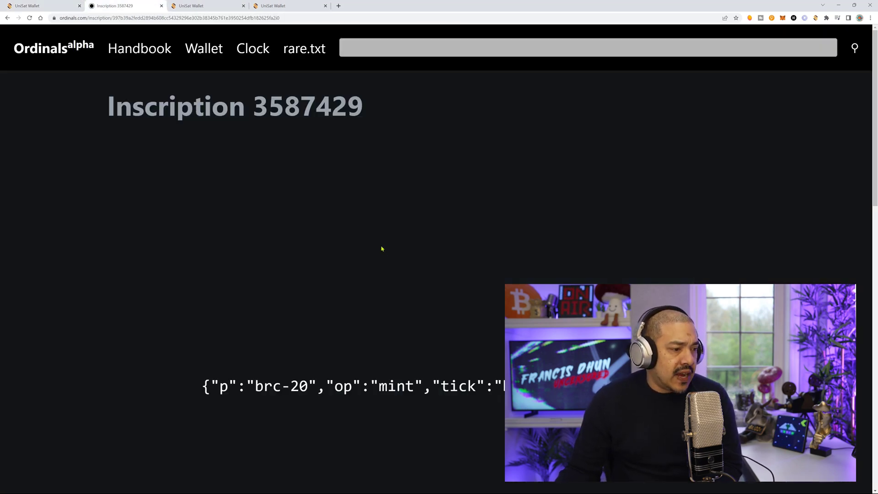
{"action": "scroll", "coordinate": [505, 283], "scroll_direction": "down", "scroll_amount": 3}
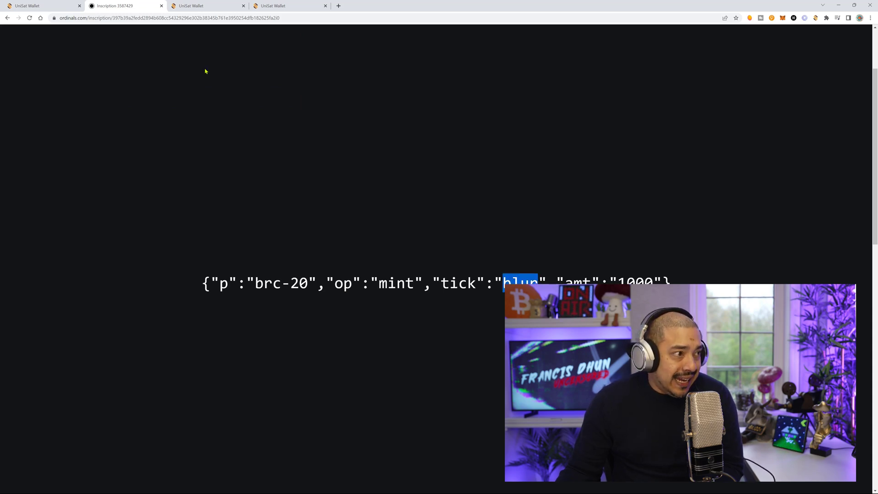
{"action": "left_click", "coordinate": [214, 6]}
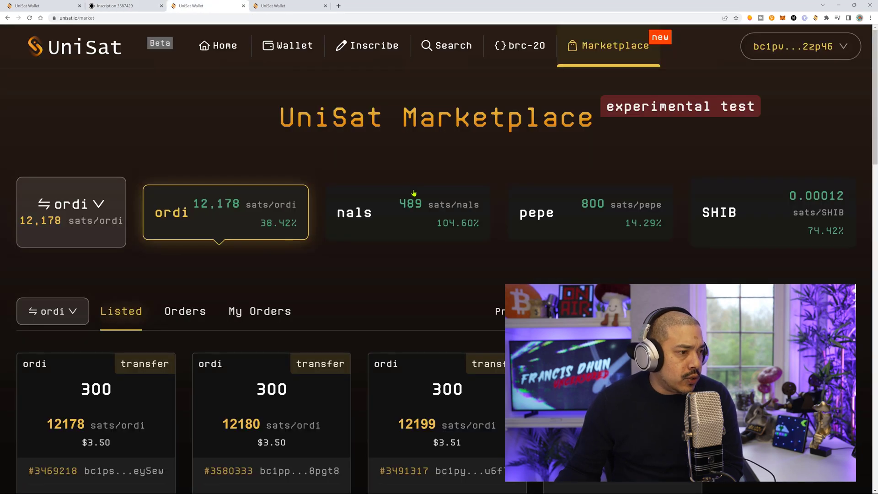
Search the brc-20 text inscriptions for the pasted ticker 'blur'
{"action": "left_click", "coordinate": [448, 46]}
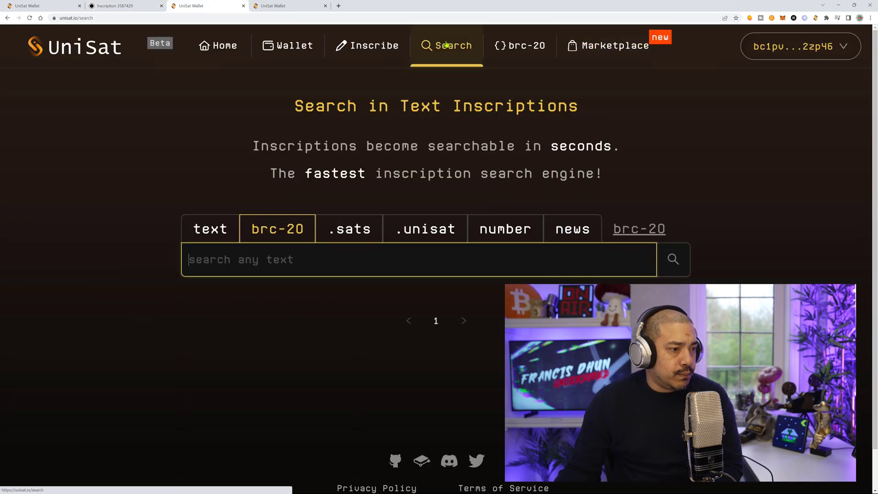
{"action": "right_click", "coordinate": [312, 259]}
{"action": "left_click", "coordinate": [339, 317]}
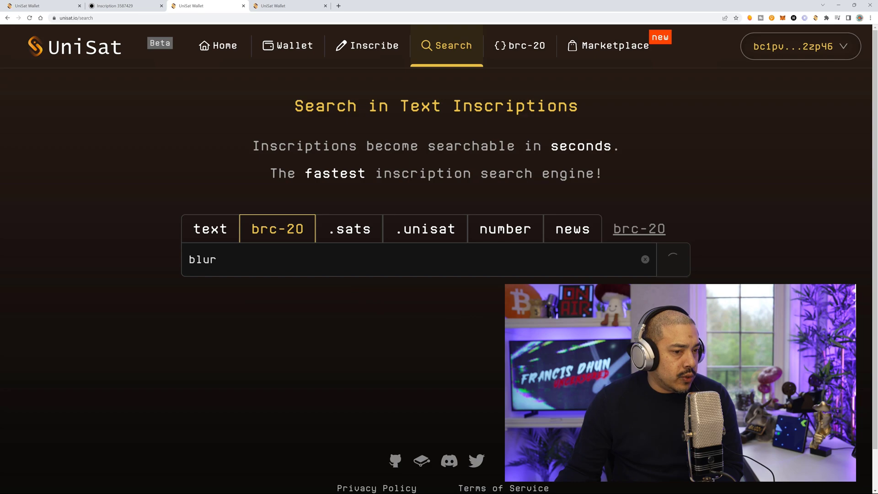
{"action": "key", "text": "Return"}
{"action": "scroll", "coordinate": [247, 266], "scroll_direction": "down", "scroll_amount": 3}
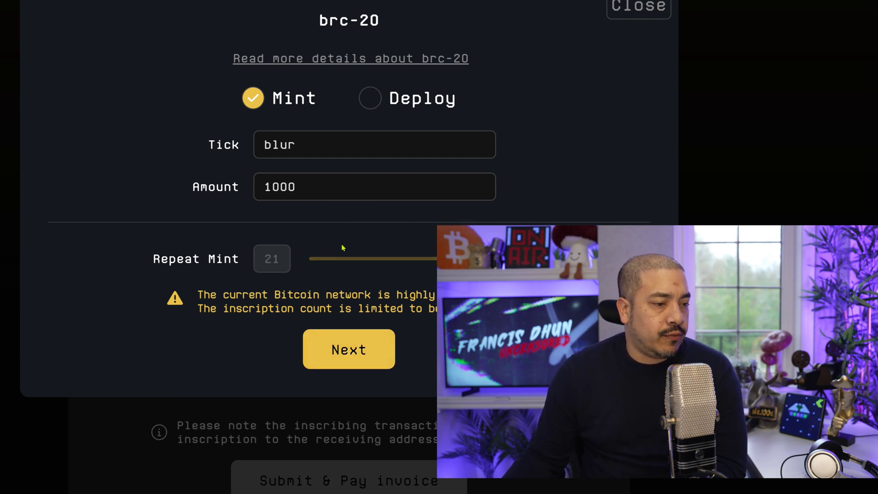
{"action": "scroll", "coordinate": [325, 376], "scroll_direction": "down", "scroll_amount": 2}
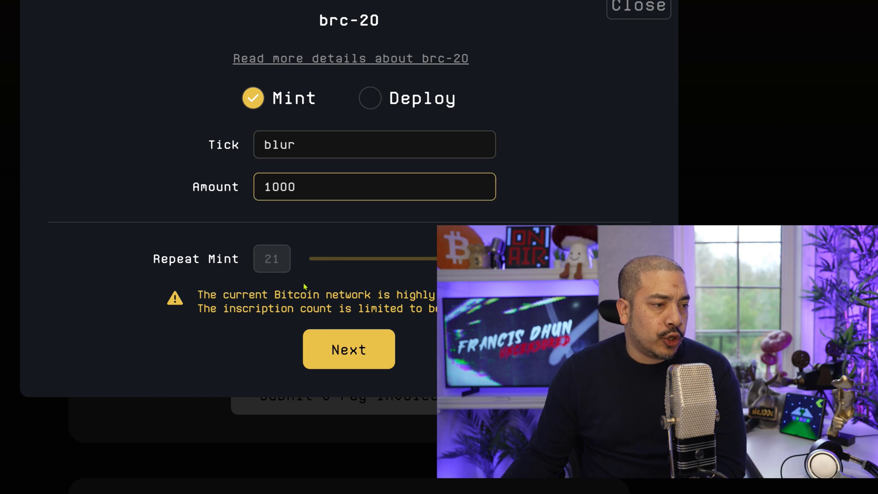
Review the 21 blur inscriptions, keep the wallet address, and submit at a custom 125 sats/vB fee
{"action": "left_click", "coordinate": [341, 353]}
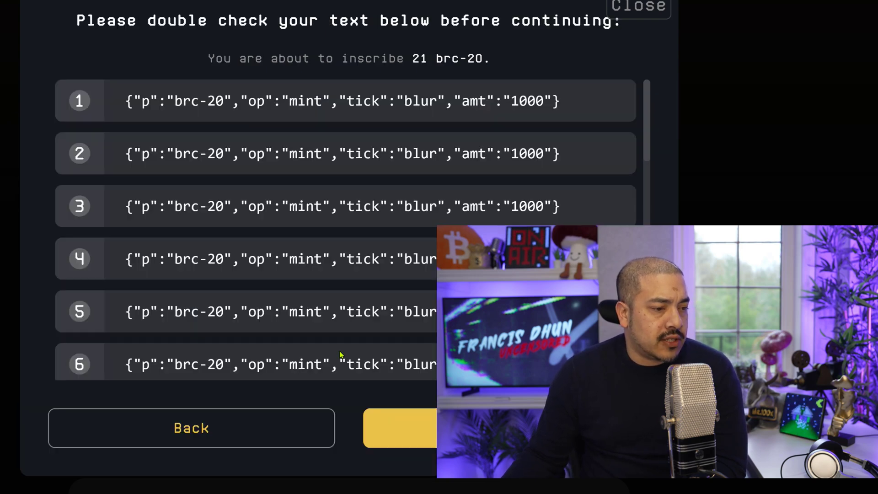
{"action": "scroll", "coordinate": [501, 168], "scroll_direction": "down", "scroll_amount": 2}
{"action": "scroll", "coordinate": [614, 196], "scroll_direction": "down", "scroll_amount": 2}
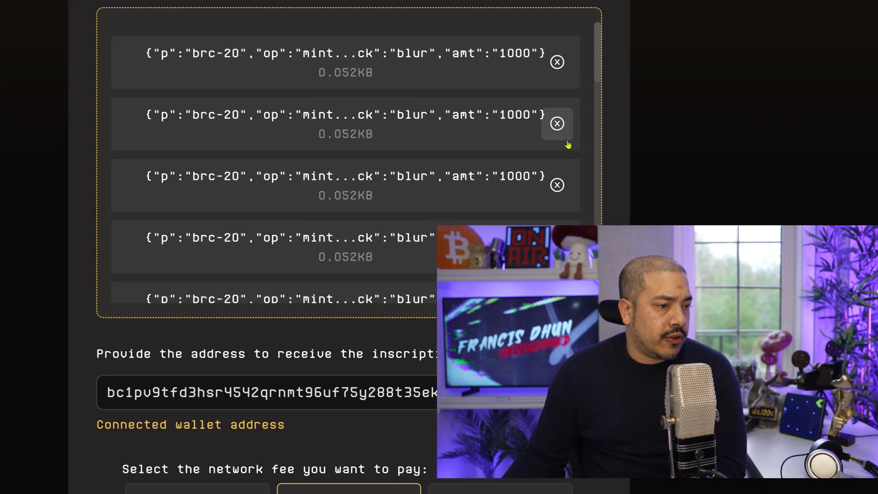
{"action": "scroll", "coordinate": [567, 148], "scroll_direction": "down", "scroll_amount": 2}
{"action": "scroll", "coordinate": [568, 147], "scroll_direction": "up", "scroll_amount": 1}
{"action": "left_click", "coordinate": [343, 393]}
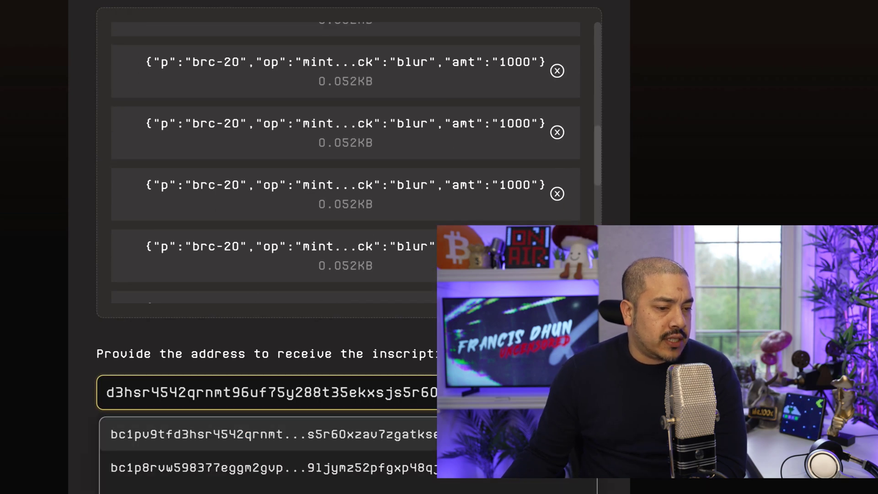
{"action": "scroll", "coordinate": [455, 275], "scroll_direction": "down", "scroll_amount": 4}
{"action": "left_click", "coordinate": [455, 162]}
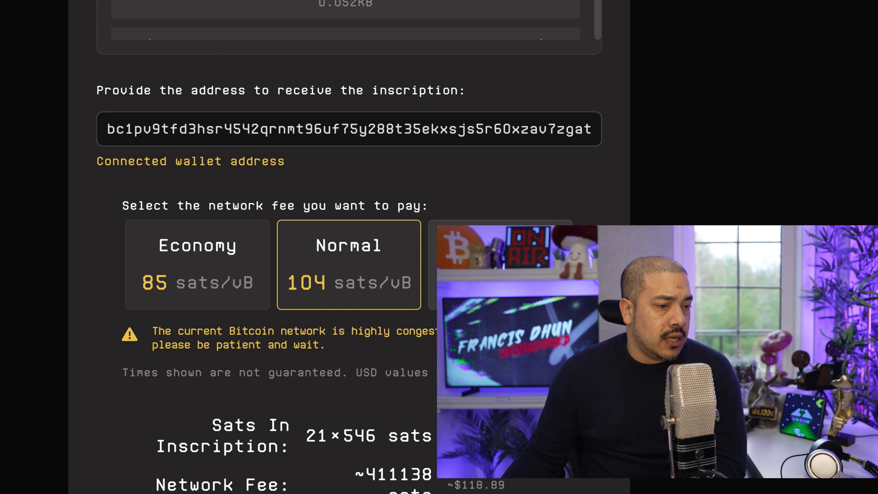
{"action": "left_click", "coordinate": [481, 233]}
{"action": "scroll", "coordinate": [344, 275], "scroll_direction": "down", "scroll_amount": 2}
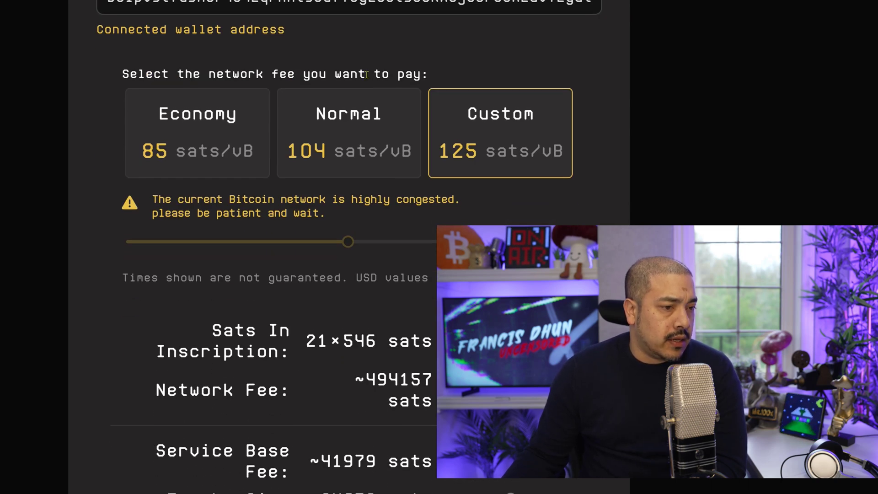
{"action": "scroll", "coordinate": [368, 75], "scroll_direction": "down", "scroll_amount": 2}
{"action": "scroll", "coordinate": [412, 137], "scroll_direction": "down", "scroll_amount": 2}
{"action": "scroll", "coordinate": [481, 206], "scroll_direction": "down", "scroll_amount": 3}
{"action": "scroll", "coordinate": [519, 221], "scroll_direction": "down", "scroll_amount": 4}
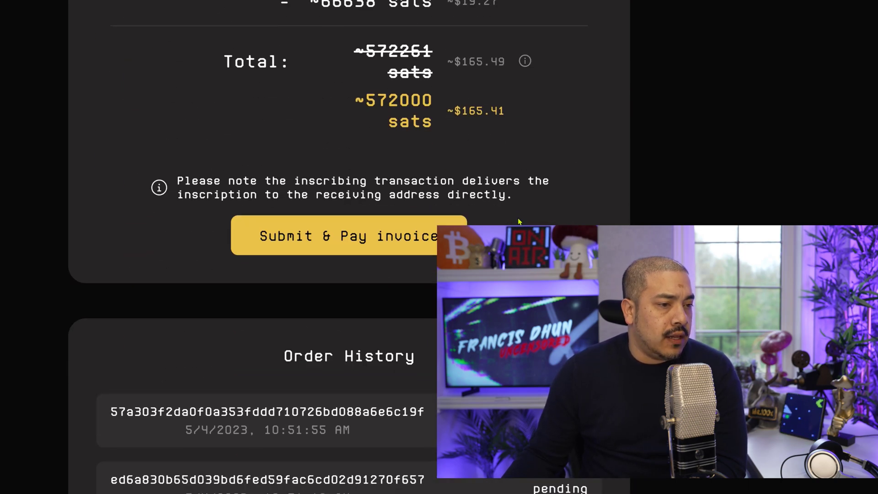
{"action": "scroll", "coordinate": [493, 138], "scroll_direction": "down", "scroll_amount": 2}
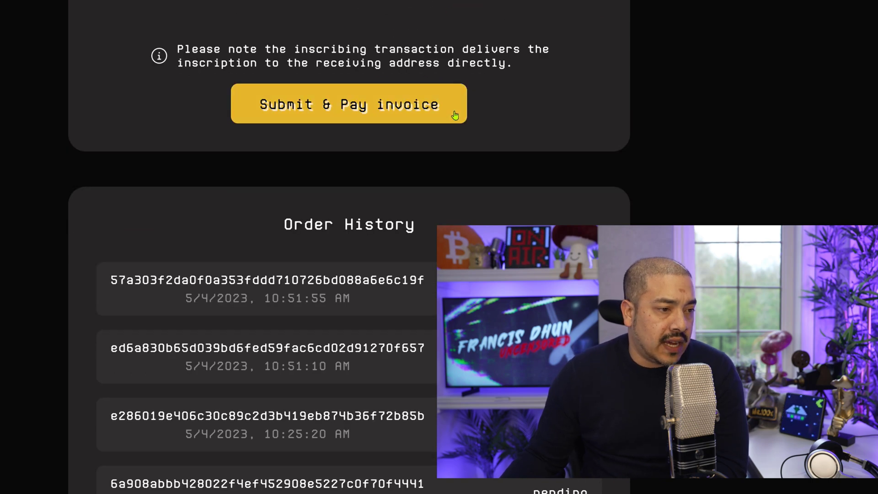
{"action": "left_click", "coordinate": [455, 113]}
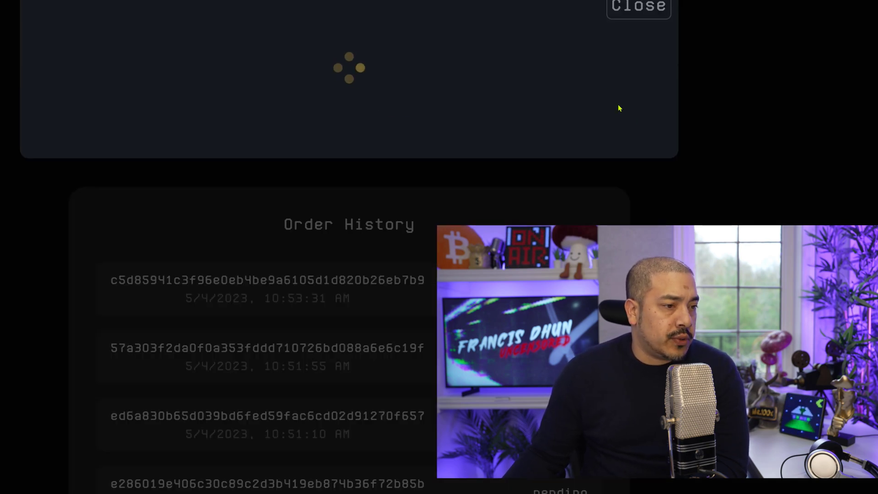
{"action": "scroll", "coordinate": [246, 197], "scroll_direction": "down", "scroll_amount": 2}
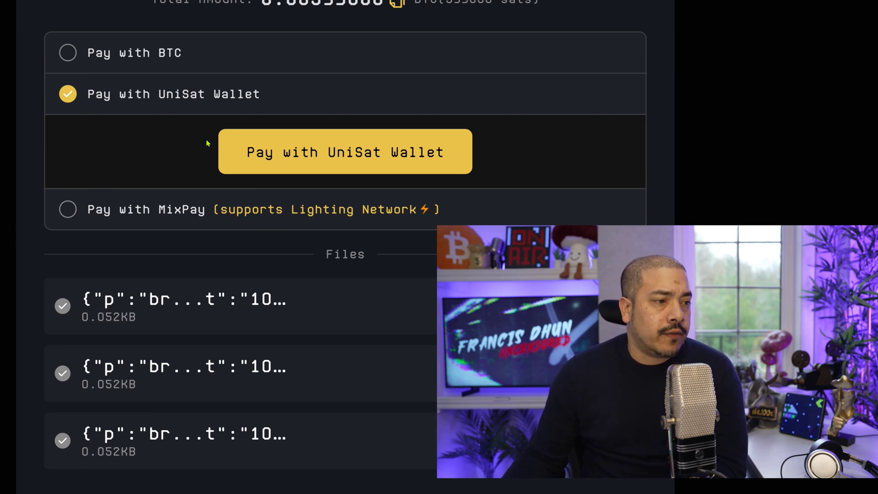
Pay the 0.00593 BTC blur mint order with UniSat Wallet
{"action": "left_click", "coordinate": [316, 151]}
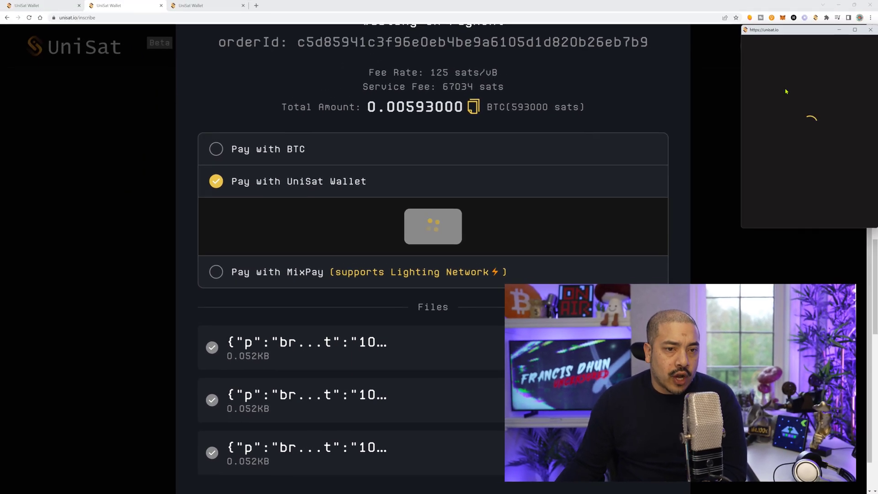
{"action": "scroll", "coordinate": [823, 167], "scroll_direction": "down", "scroll_amount": 5}
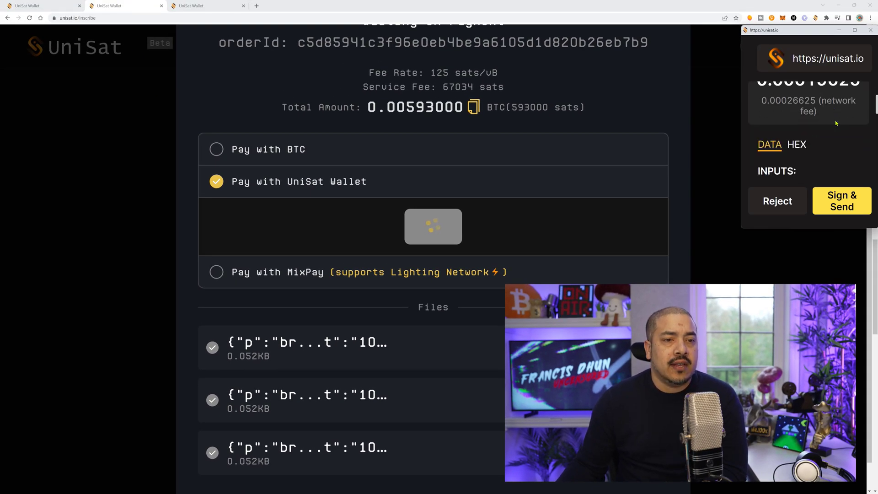
{"action": "scroll", "coordinate": [837, 123], "scroll_direction": "down", "scroll_amount": 3}
{"action": "scroll", "coordinate": [837, 131], "scroll_direction": "down", "scroll_amount": 3}
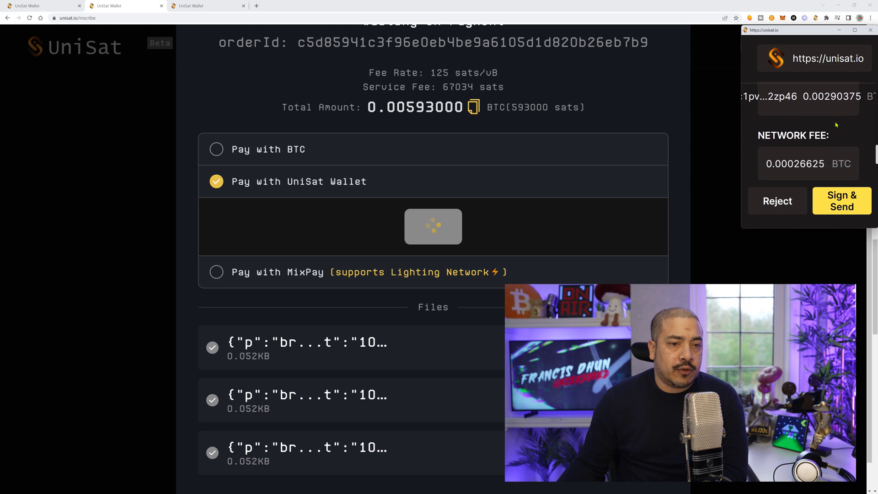
{"action": "scroll", "coordinate": [837, 138], "scroll_direction": "down", "scroll_amount": 2}
{"action": "scroll", "coordinate": [837, 143], "scroll_direction": "down", "scroll_amount": 2}
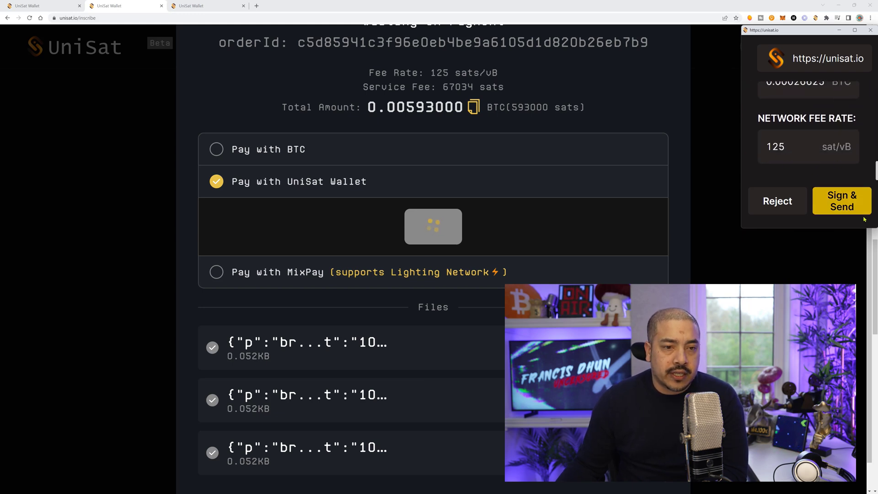
Sign and send the payment, check the 21 UniSat Points balance, and reopen the Marketplace
{"action": "left_click", "coordinate": [849, 210]}
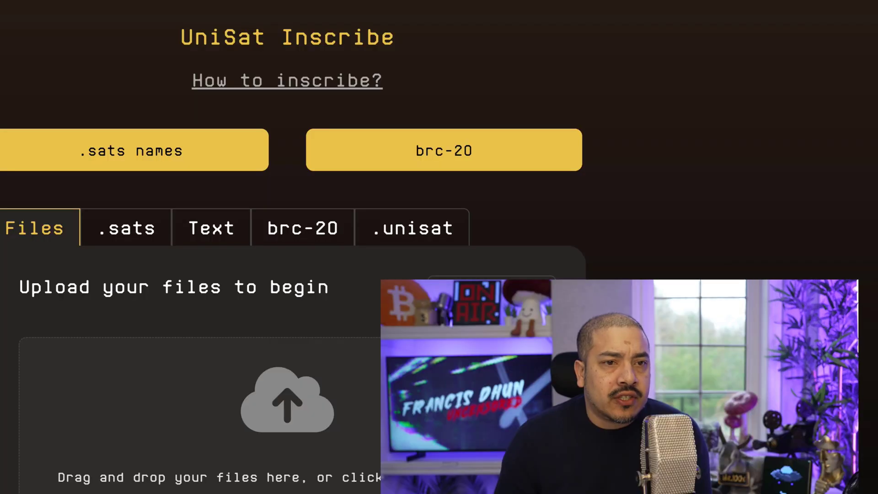
{"action": "left_click", "coordinate": [828, 46]}
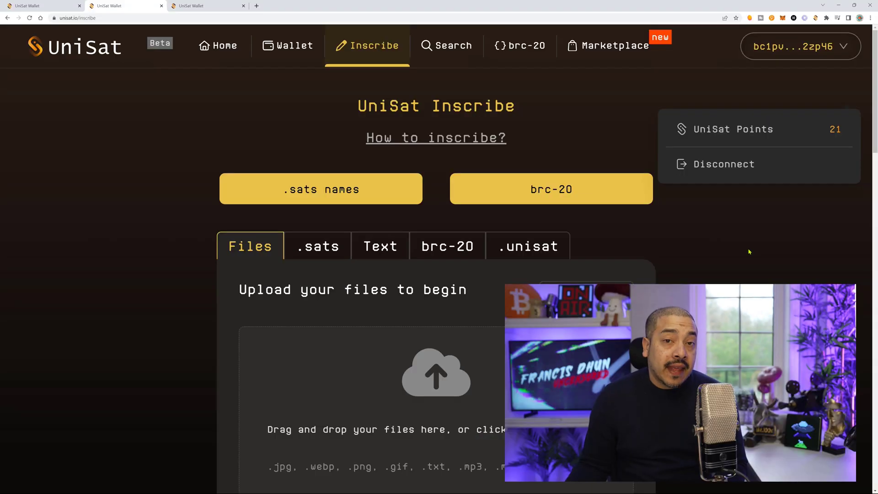
{"action": "left_click", "coordinate": [749, 242]}
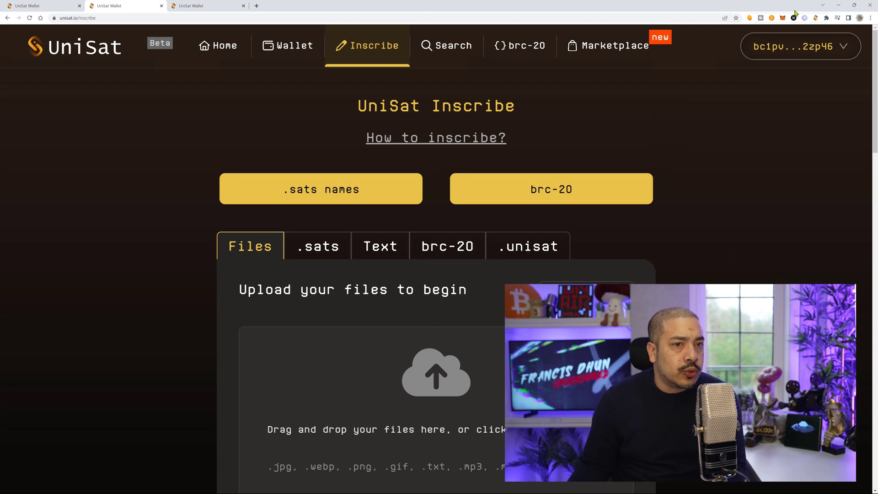
{"action": "left_click", "coordinate": [609, 45]}
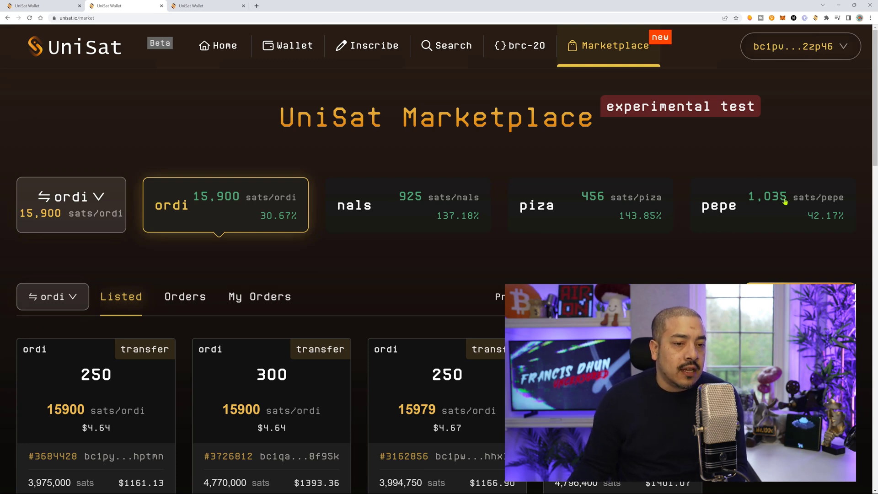
{"action": "scroll", "coordinate": [439, 275], "scroll_direction": "down", "scroll_amount": 2}
Open My Assets to see blur at 21,000 available and 0 transferable
{"action": "left_click", "coordinate": [811, 197]}
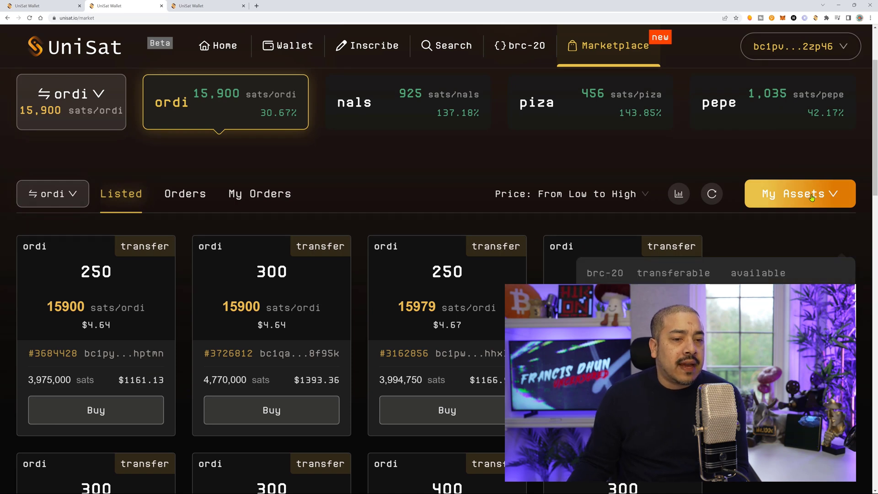
{"action": "scroll", "coordinate": [811, 198], "scroll_direction": "down", "scroll_amount": 1}
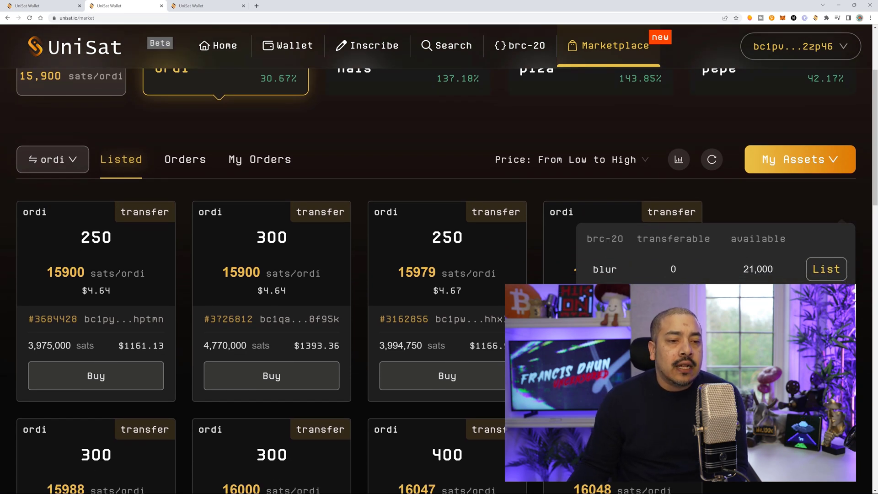
{"action": "scroll", "coordinate": [756, 274], "scroll_direction": "down", "scroll_amount": 2}
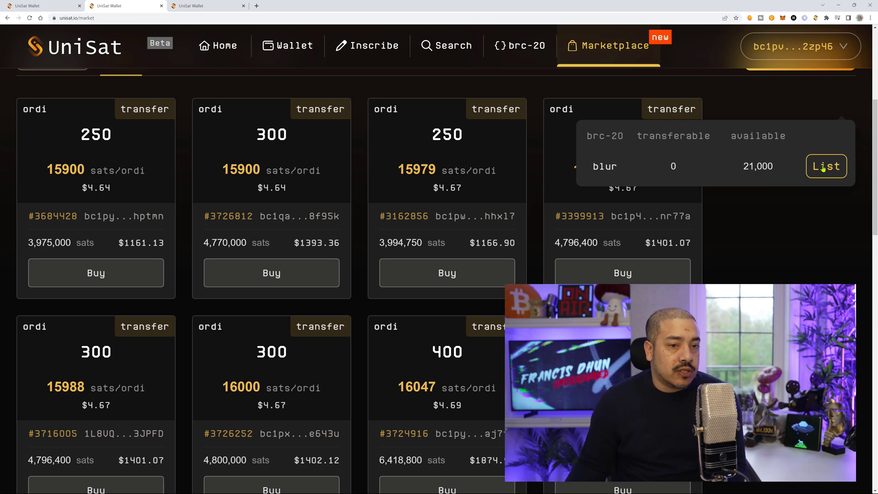
Start a blur listing and choose to inscribe a new blur TRANSFER
{"action": "left_click", "coordinate": [826, 166]}
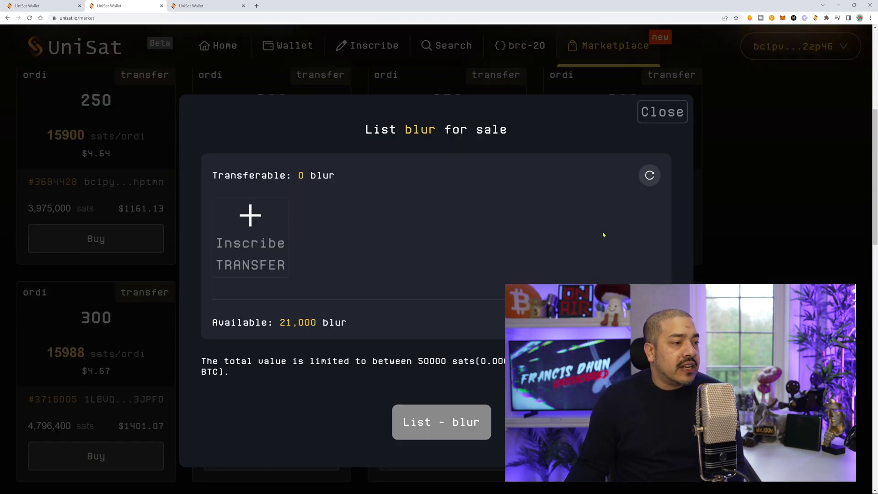
{"action": "scroll", "coordinate": [603, 235], "scroll_direction": "down", "scroll_amount": 1}
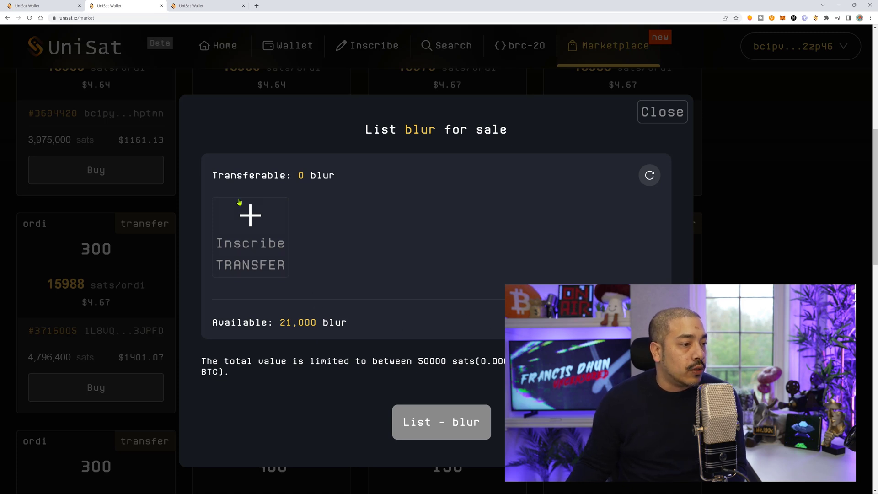
{"action": "left_click", "coordinate": [249, 217]}
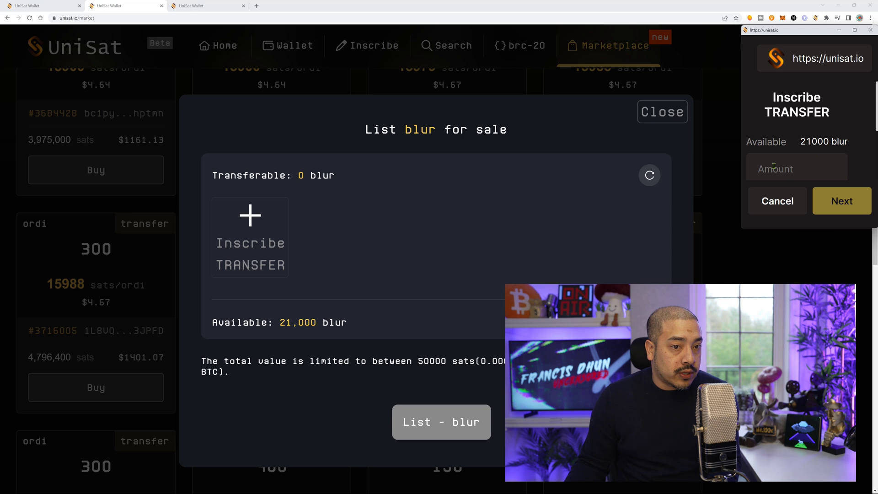
{"action": "type", "text": "15"}
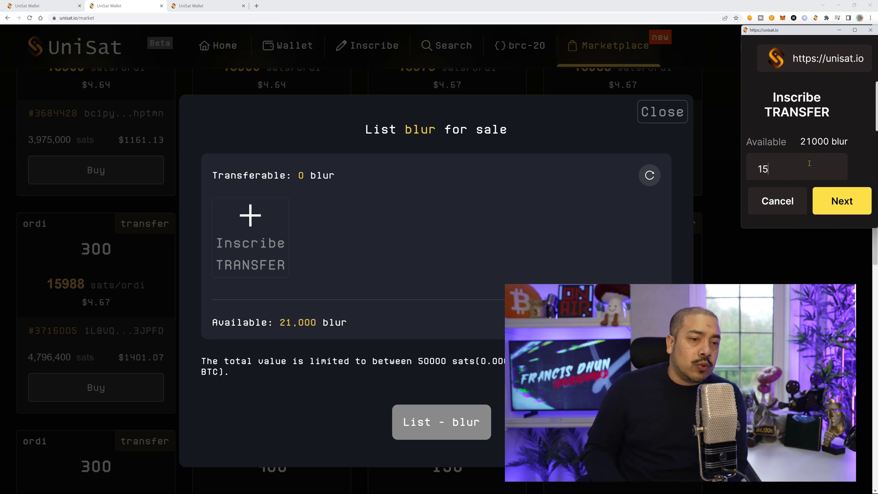
Inscribe a 15-blur transfer at the average fee rate and pay for it
{"action": "left_click", "coordinate": [853, 196]}
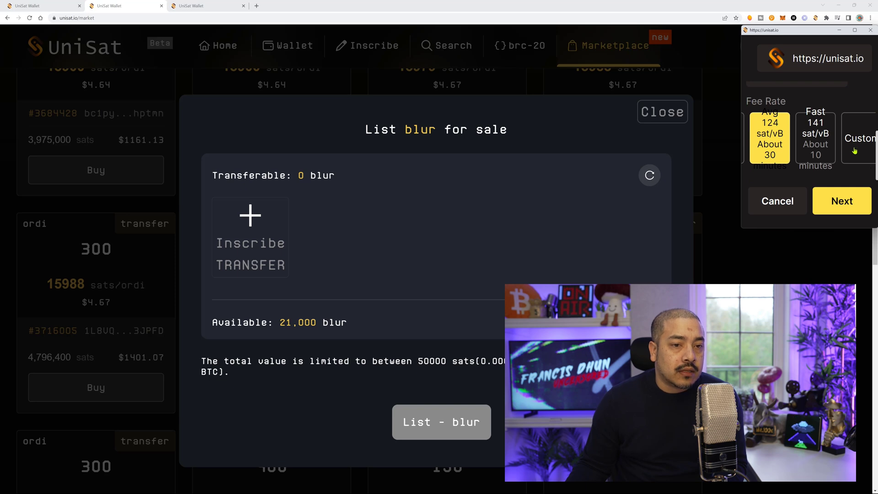
{"action": "left_click", "coordinate": [841, 202]}
{"action": "scroll", "coordinate": [858, 144], "scroll_direction": "down", "scroll_amount": 4}
{"action": "scroll", "coordinate": [863, 143], "scroll_direction": "down", "scroll_amount": 3}
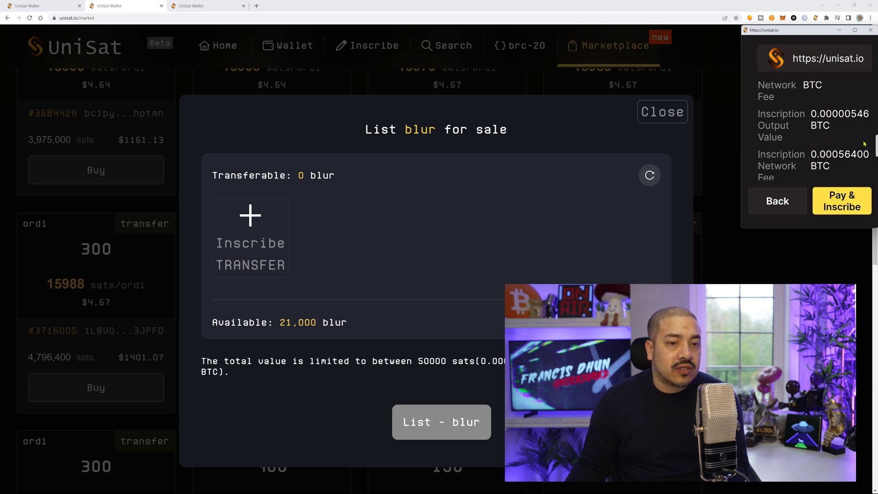
{"action": "scroll", "coordinate": [864, 143], "scroll_direction": "down", "scroll_amount": 3}
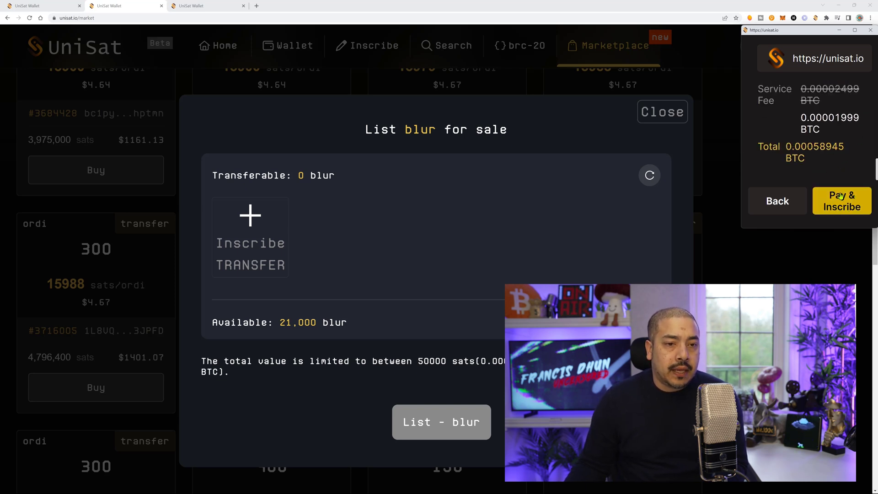
{"action": "left_click", "coordinate": [849, 207]}
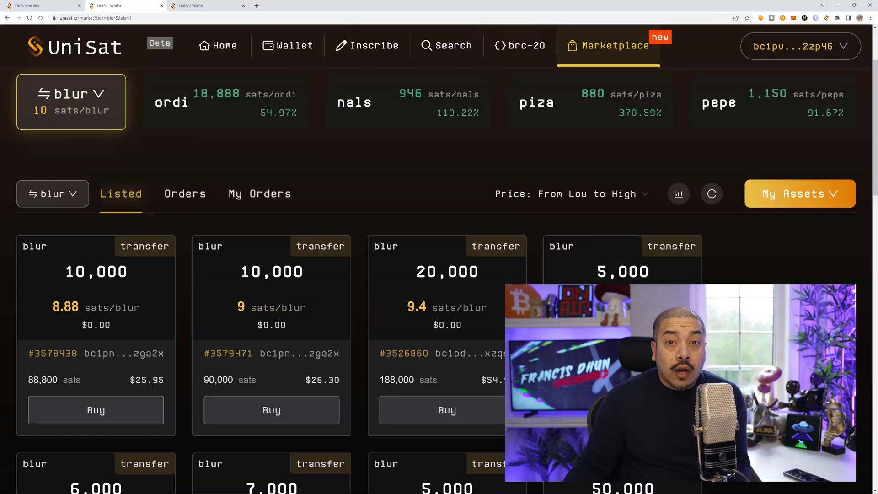
{"action": "scroll", "coordinate": [811, 189], "scroll_direction": "down", "scroll_amount": 1}
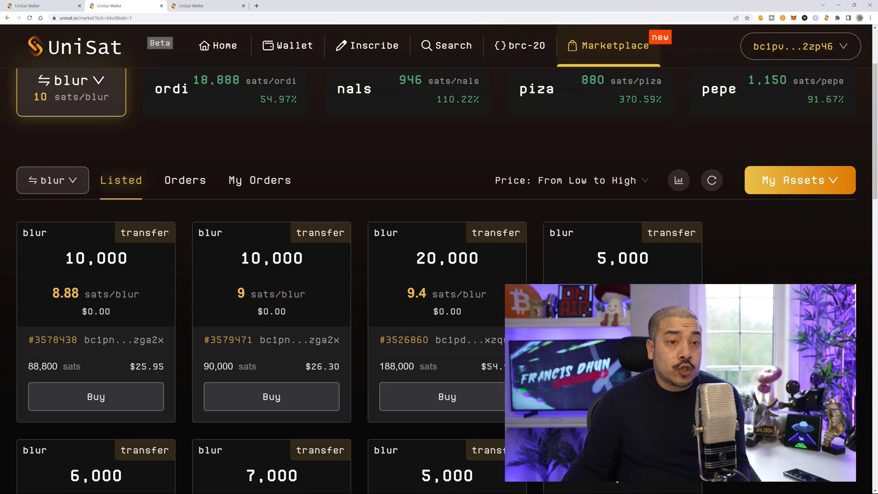
Reopen the blur listing form and select the 15-blur transfer inscription #3730263
{"action": "left_click", "coordinate": [776, 159]}
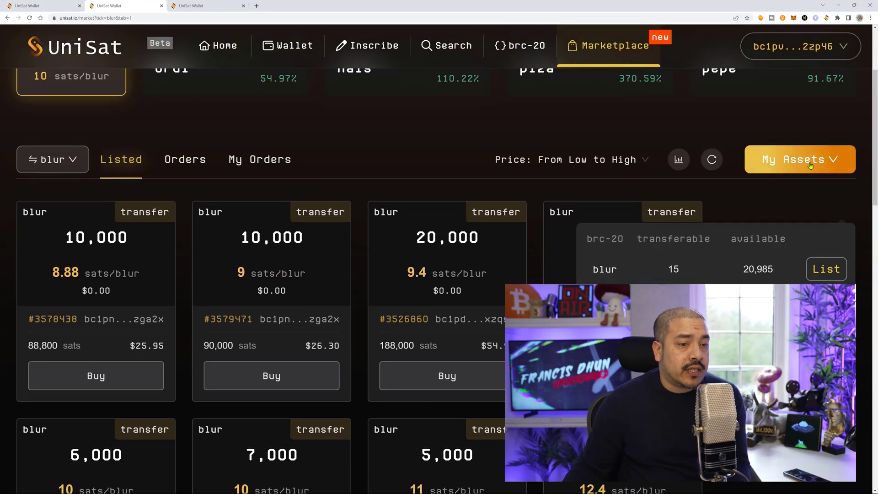
{"action": "scroll", "coordinate": [812, 199], "scroll_direction": "down", "scroll_amount": 1}
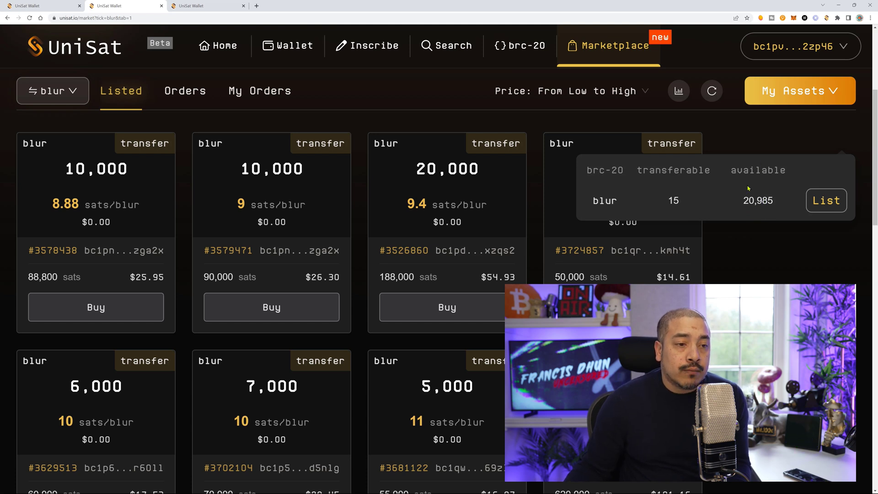
{"action": "scroll", "coordinate": [729, 203], "scroll_direction": "down", "scroll_amount": 1}
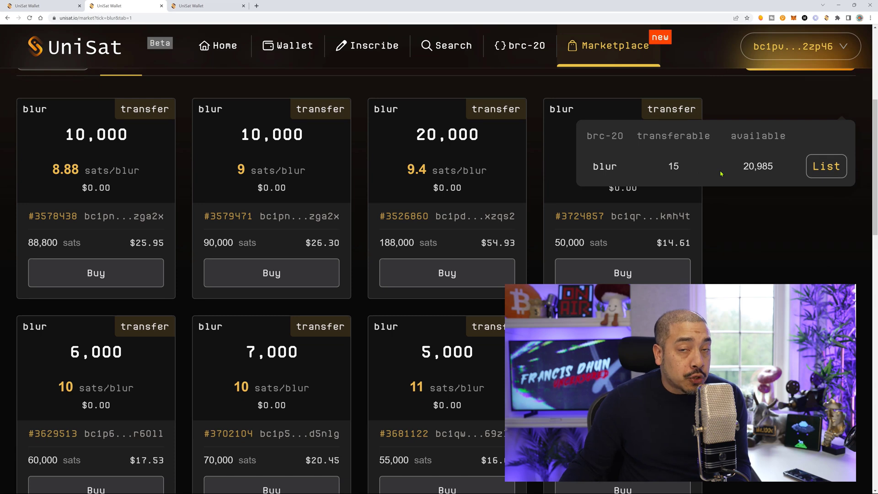
{"action": "left_click", "coordinate": [826, 166]}
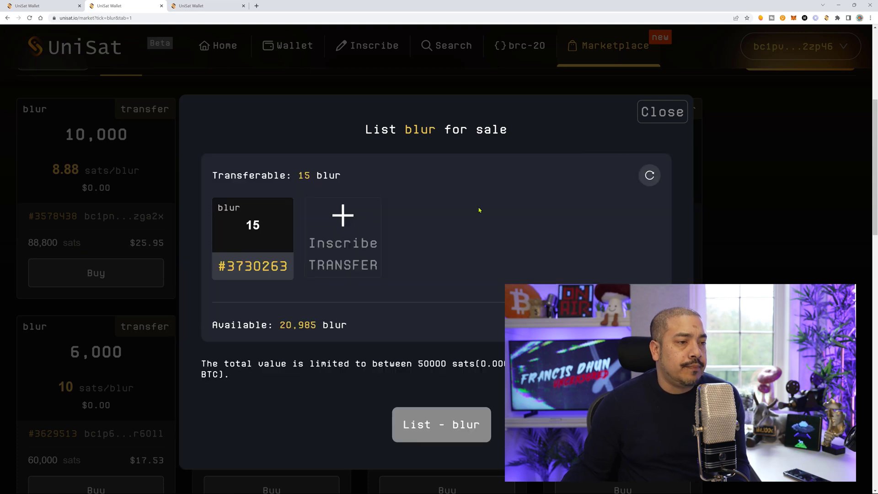
{"action": "left_click", "coordinate": [263, 227]}
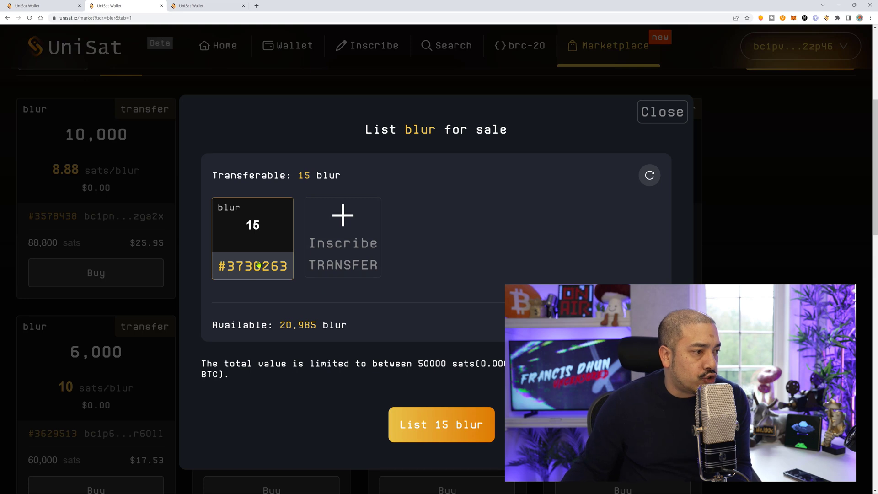
List 15 blur at 10,000 sats each (150,000 sats total) and sign it in the wallet
{"action": "left_click", "coordinate": [440, 426]}
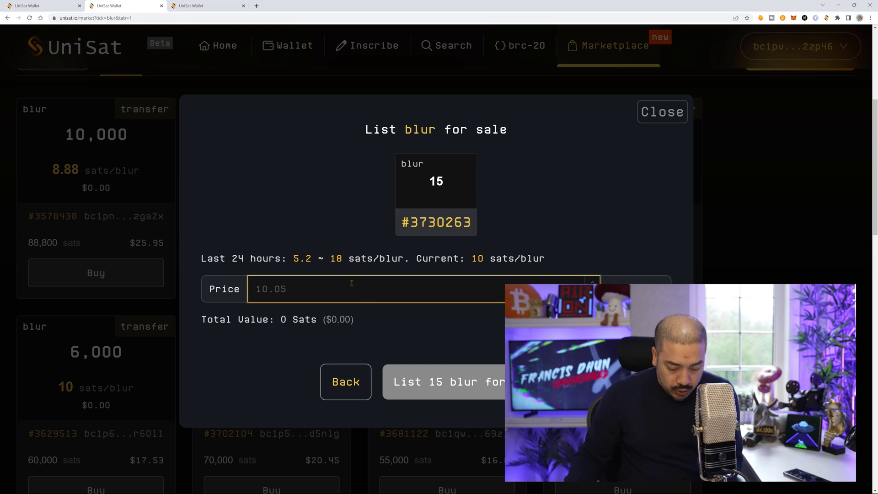
{"action": "type", "text": "10000"}
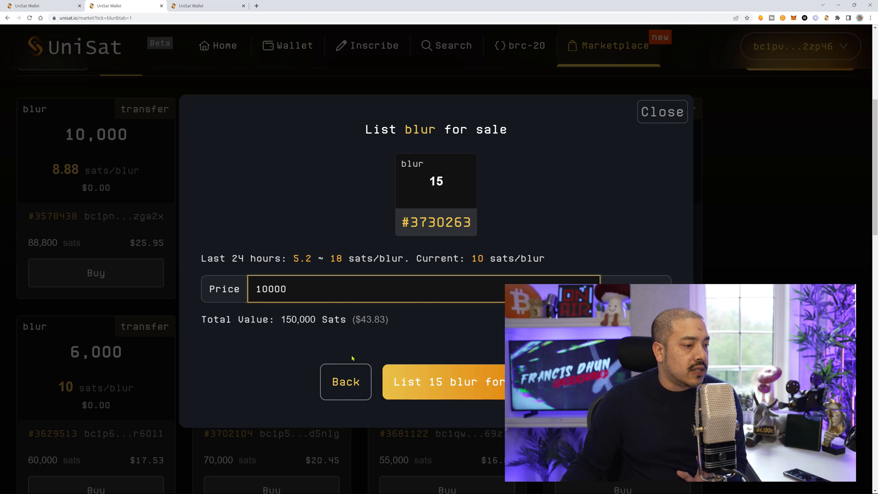
{"action": "left_click", "coordinate": [461, 384]}
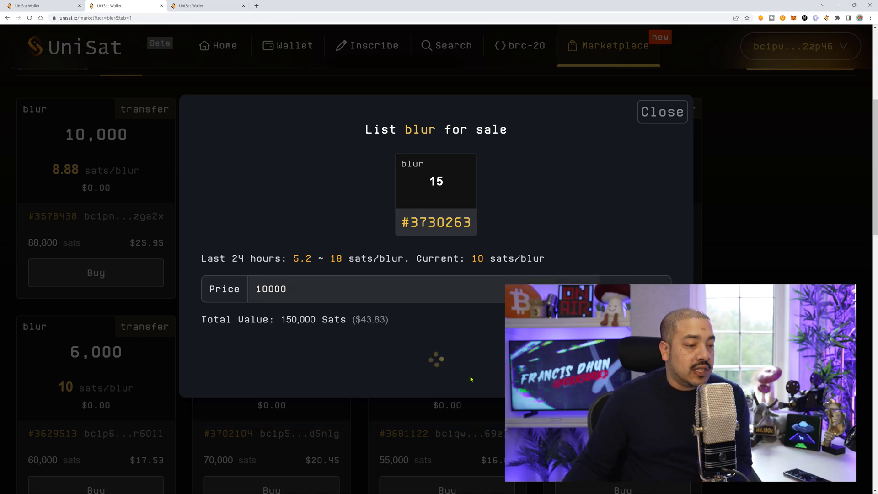
{"action": "scroll", "coordinate": [807, 155], "scroll_direction": "down", "scroll_amount": 3}
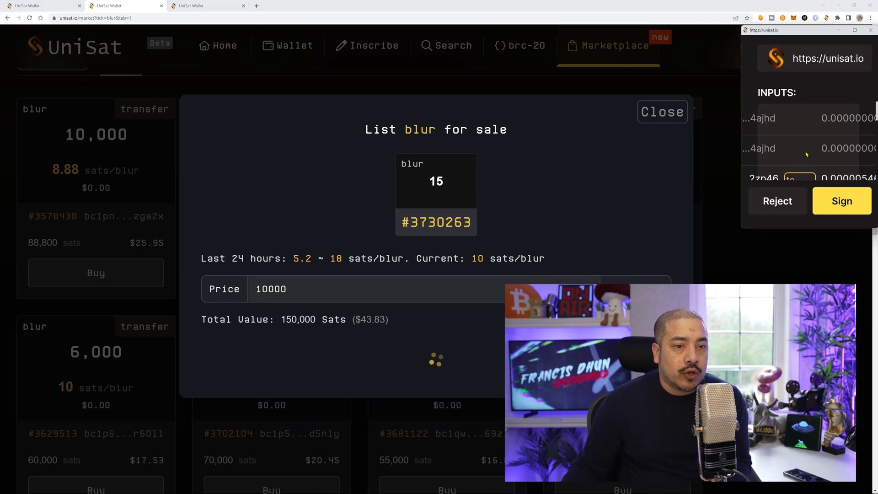
{"action": "scroll", "coordinate": [823, 161], "scroll_direction": "down", "scroll_amount": 3}
{"action": "scroll", "coordinate": [835, 170], "scroll_direction": "down", "scroll_amount": 2}
{"action": "scroll", "coordinate": [835, 168], "scroll_direction": "down", "scroll_amount": 2}
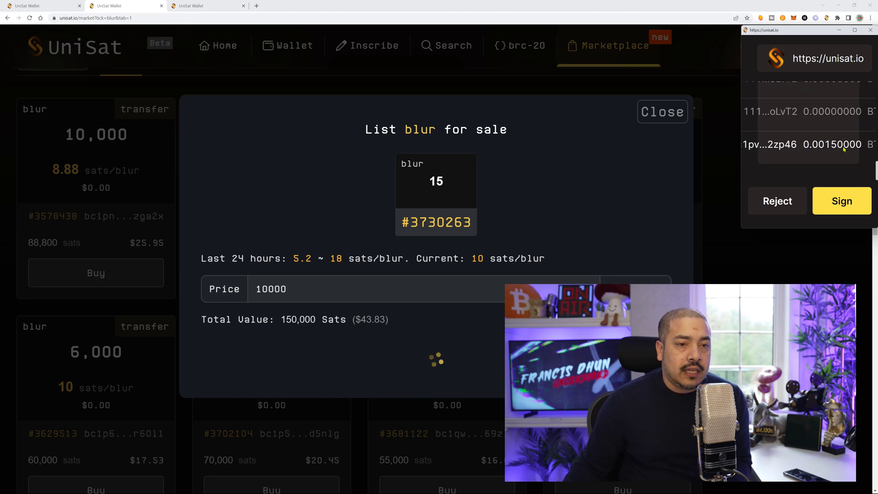
{"action": "left_click", "coordinate": [843, 201]}
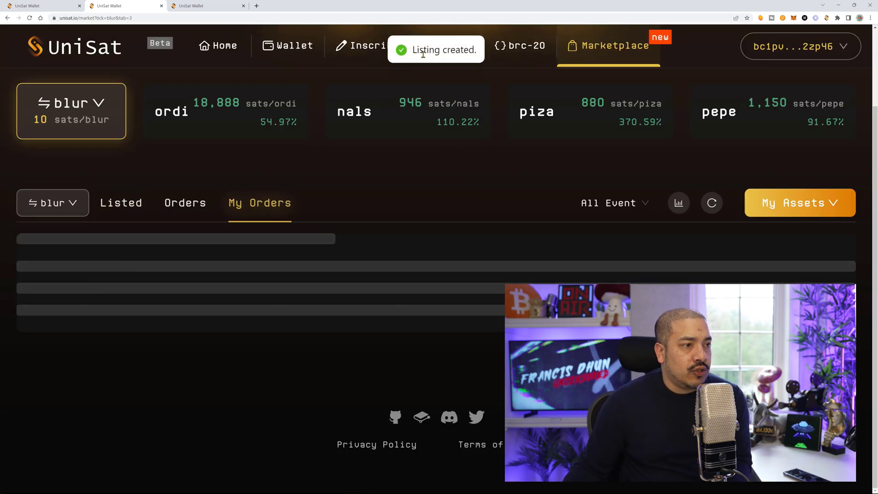
{"action": "scroll", "coordinate": [412, 206], "scroll_direction": "down", "scroll_amount": 1}
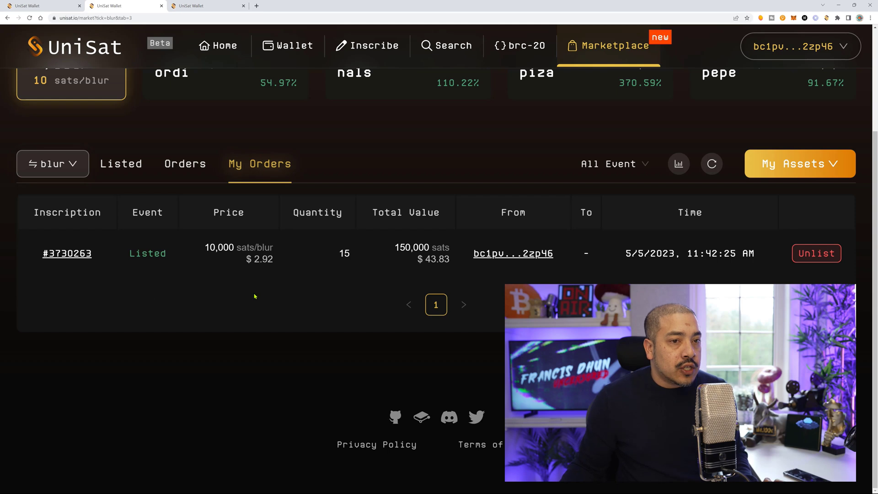
Check the new 15-blur order under My Orders and open the wallet account dropdown
{"action": "left_click", "coordinate": [821, 47]}
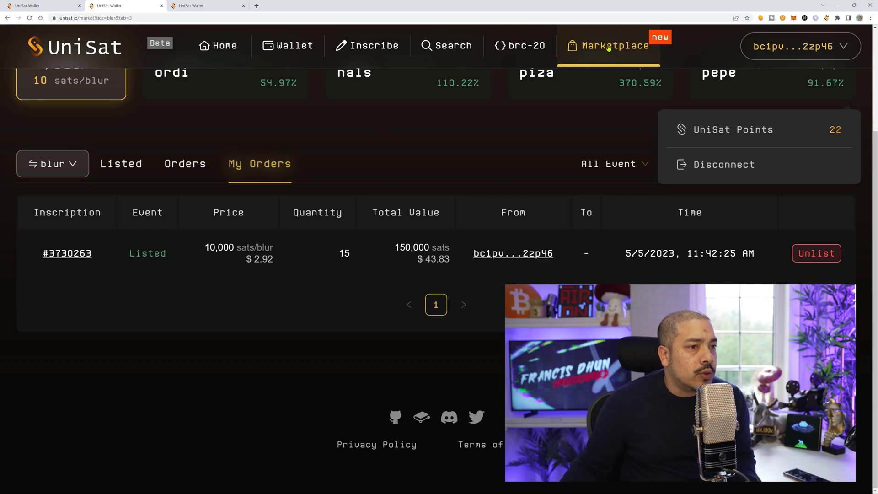
Go back to the Marketplace front page and switch the ticker to ordi
{"action": "left_click", "coordinate": [609, 46]}
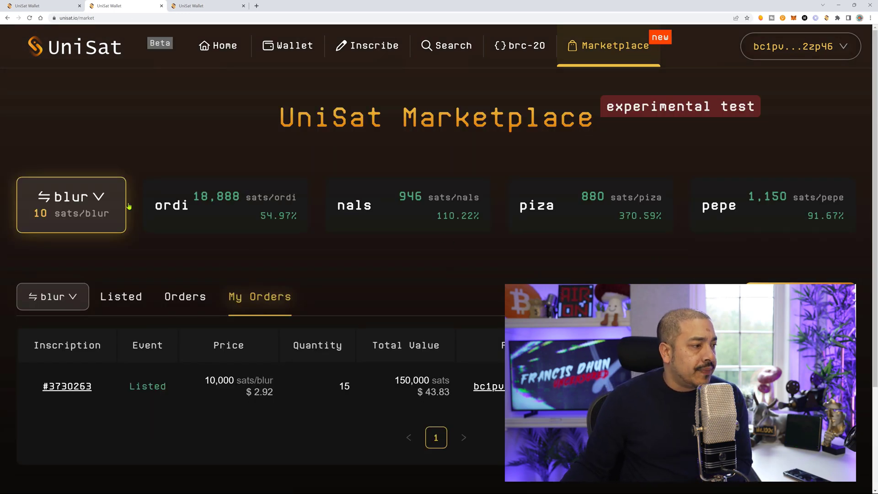
{"action": "left_click", "coordinate": [106, 201]}
{"action": "left_click", "coordinate": [62, 371]}
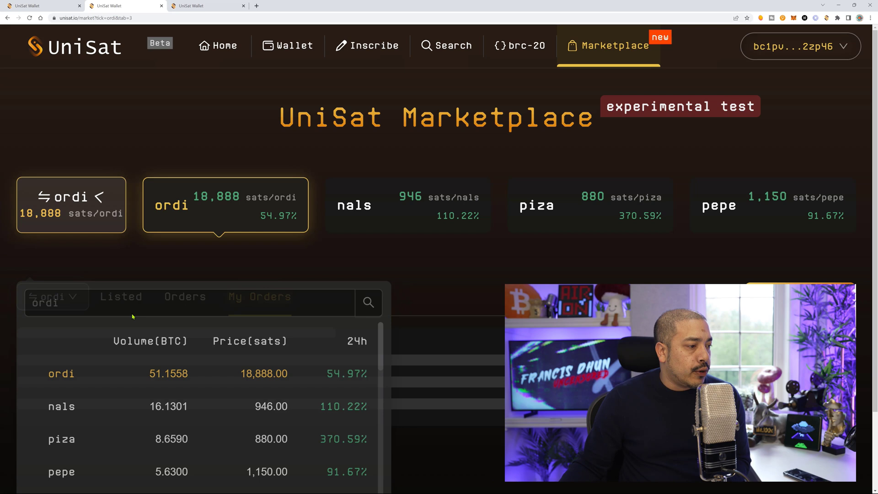
{"action": "scroll", "coordinate": [67, 199], "scroll_direction": "down", "scroll_amount": 1}
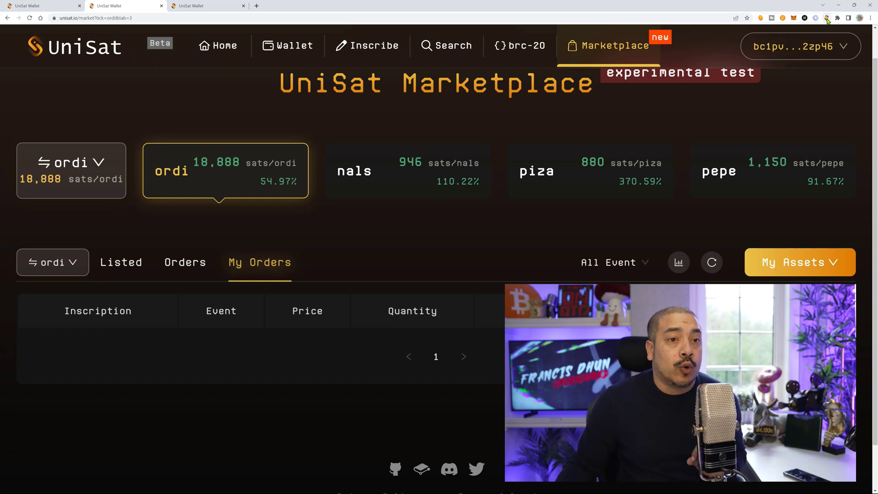
Check the wallet balance, then show the ordi offers currently listed for sale
{"action": "left_click", "coordinate": [828, 18]}
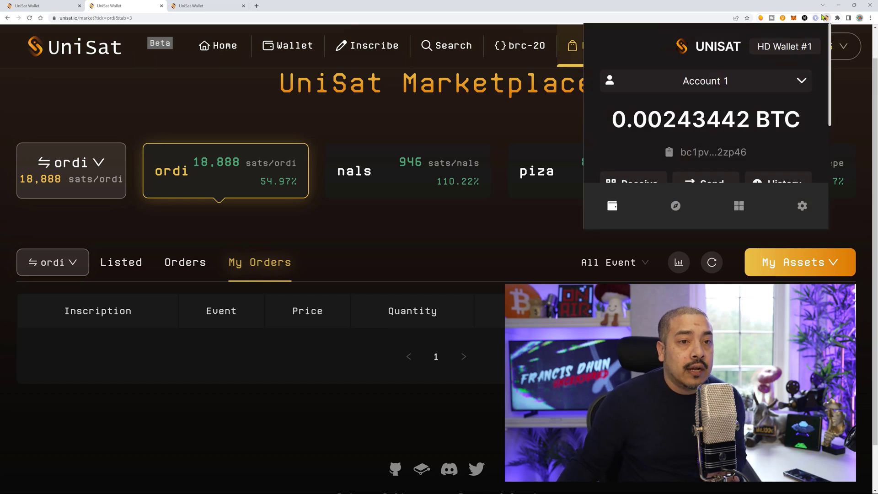
{"action": "left_click", "coordinate": [663, 133]}
{"action": "scroll", "coordinate": [278, 318], "scroll_direction": "down", "scroll_amount": 2}
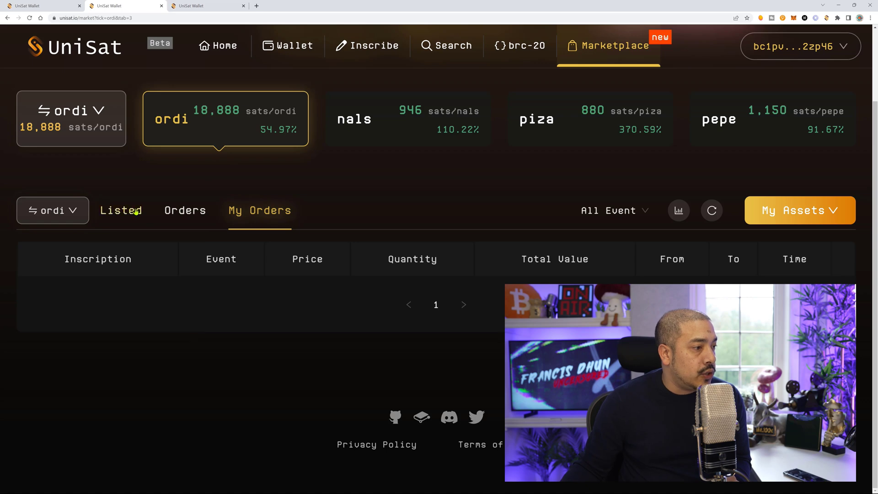
{"action": "left_click", "coordinate": [120, 211]}
{"action": "scroll", "coordinate": [138, 219], "scroll_direction": "down", "scroll_amount": 1}
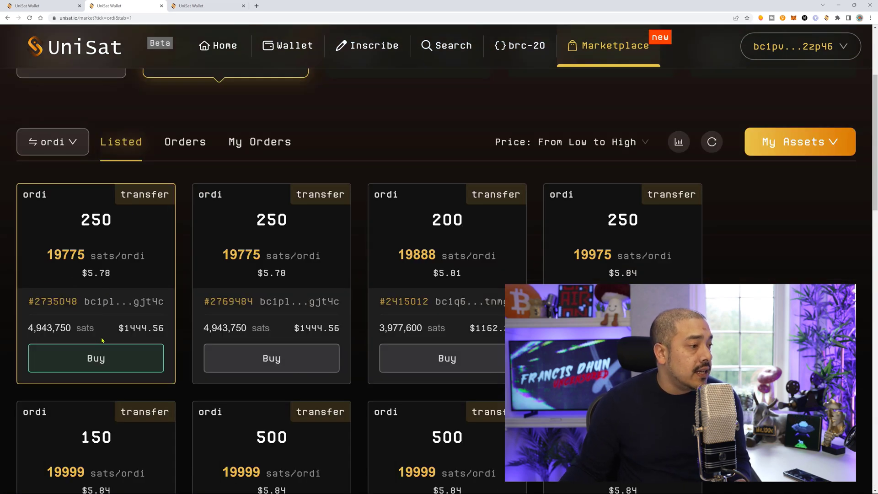
{"action": "scroll", "coordinate": [103, 340], "scroll_direction": "down", "scroll_amount": 1}
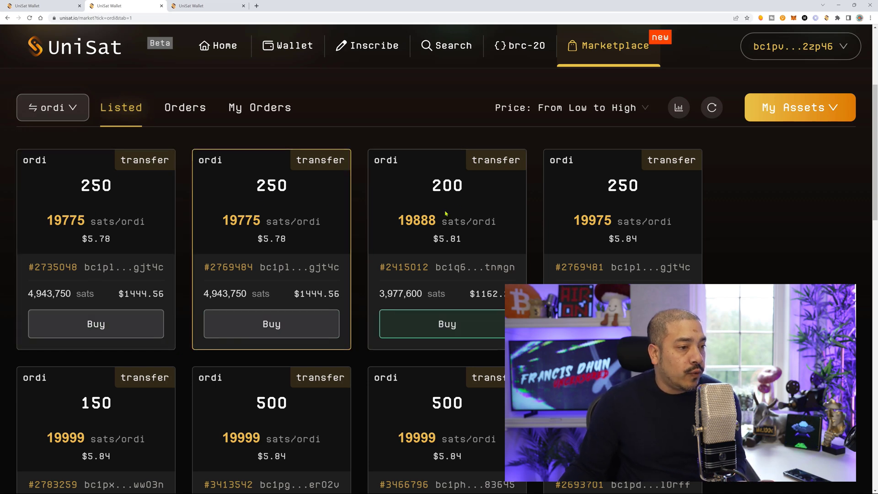
{"action": "scroll", "coordinate": [446, 220], "scroll_direction": "down", "scroll_amount": 1}
{"action": "scroll", "coordinate": [484, 206], "scroll_direction": "down", "scroll_amount": 1}
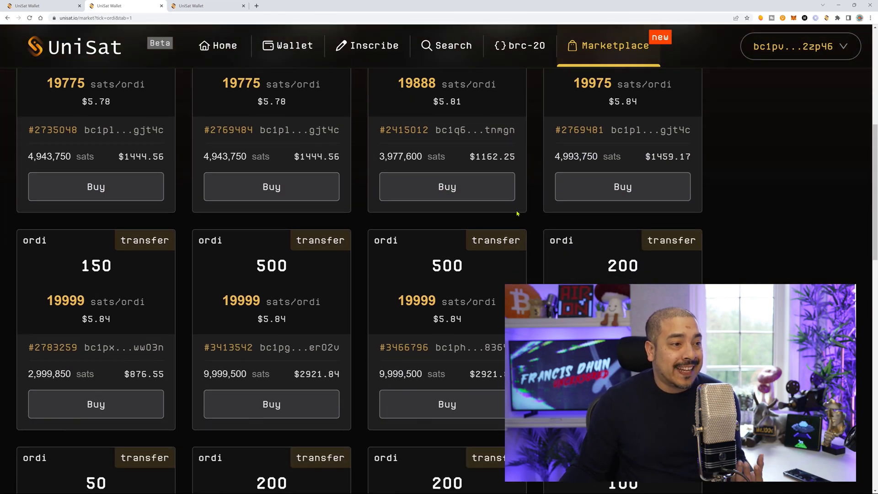
{"action": "scroll", "coordinate": [467, 172], "scroll_direction": "up", "scroll_amount": 1}
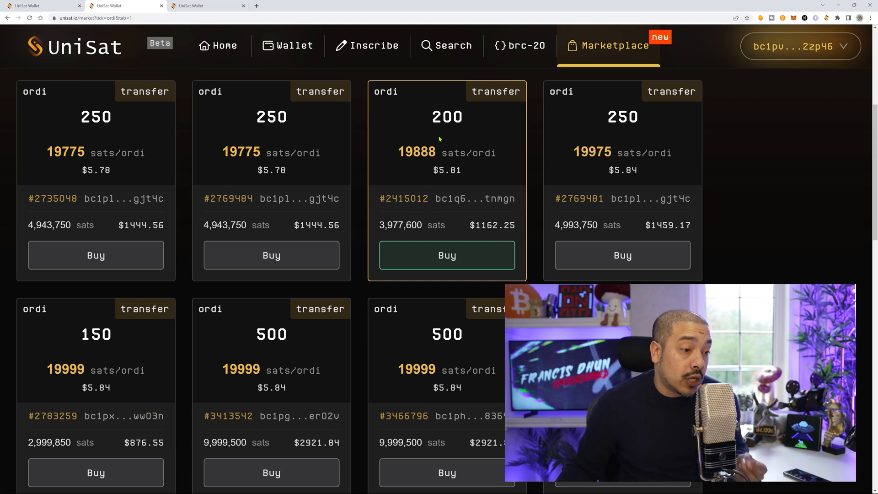
Copy the owner address of inscription #2415012 from ordinals.com and return to UniSat
{"action": "left_click", "coordinate": [409, 202]}
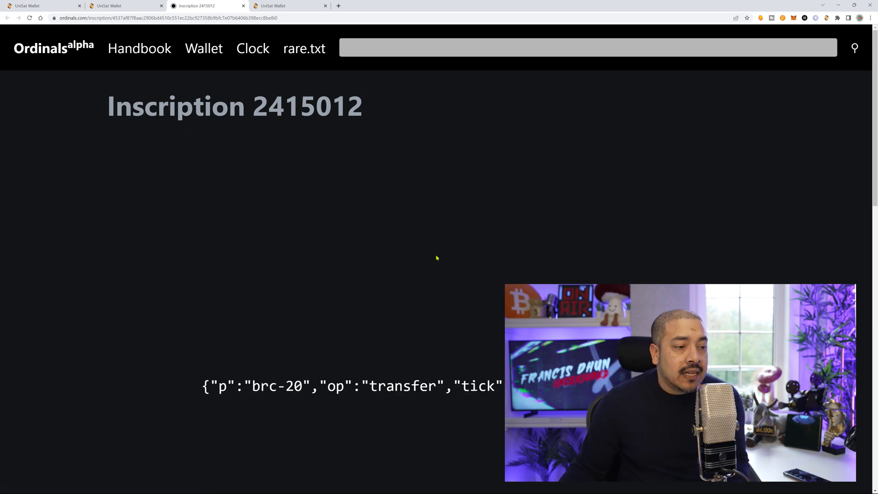
{"action": "scroll", "coordinate": [436, 258], "scroll_direction": "down", "scroll_amount": 3}
{"action": "scroll", "coordinate": [436, 258], "scroll_direction": "down", "scroll_amount": 3}
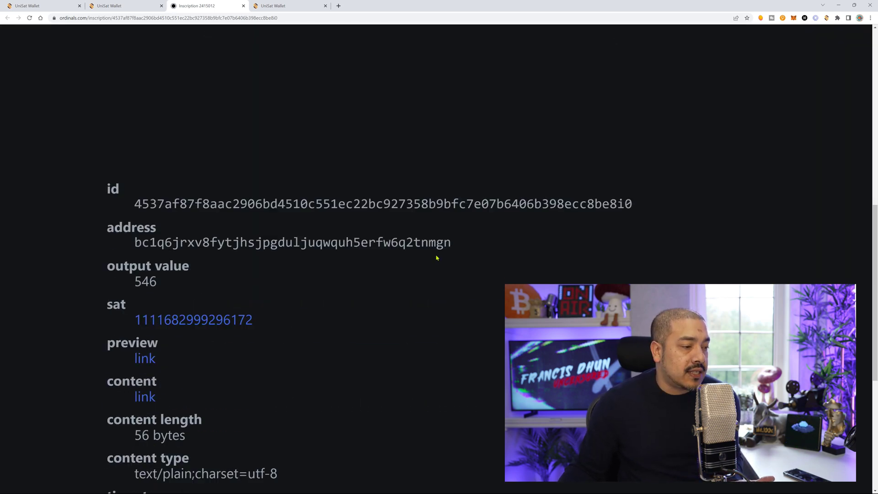
{"action": "scroll", "coordinate": [437, 258], "scroll_direction": "down", "scroll_amount": 2}
{"action": "scroll", "coordinate": [324, 231], "scroll_direction": "down", "scroll_amount": 1}
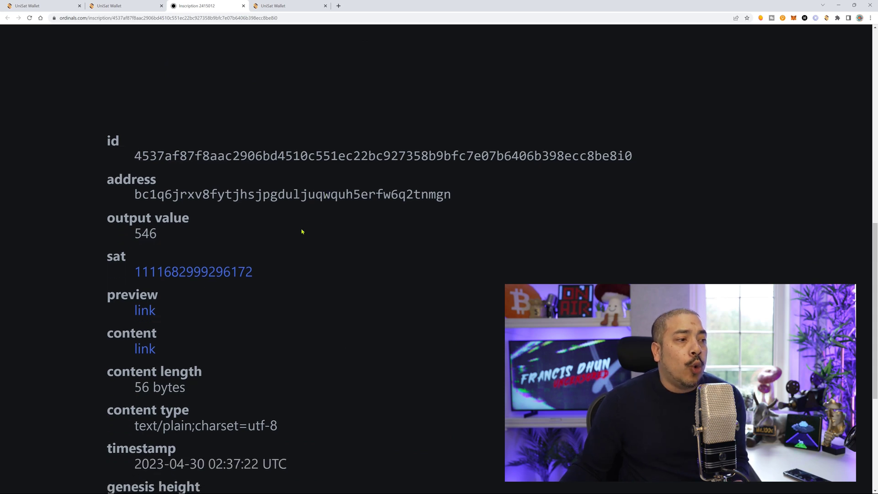
{"action": "triple_click", "coordinate": [303, 196]}
{"action": "right_click", "coordinate": [303, 196]}
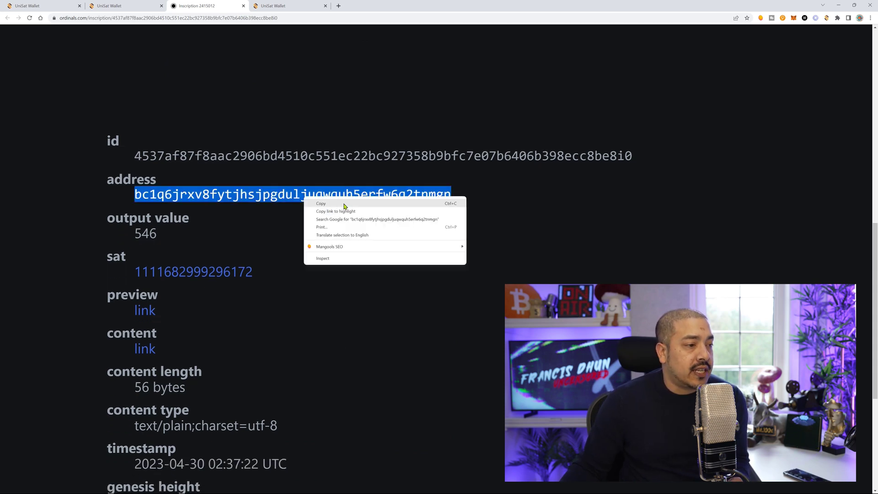
{"action": "left_click", "coordinate": [343, 208]}
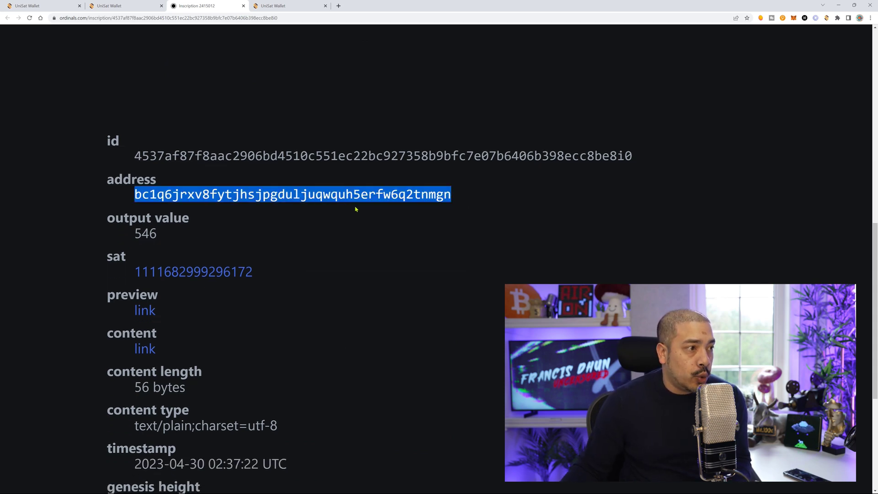
{"action": "left_click", "coordinate": [287, 6]}
Paste the copied seller address into UniSat's brc-20 balance search
{"action": "left_click", "coordinate": [120, 3]}
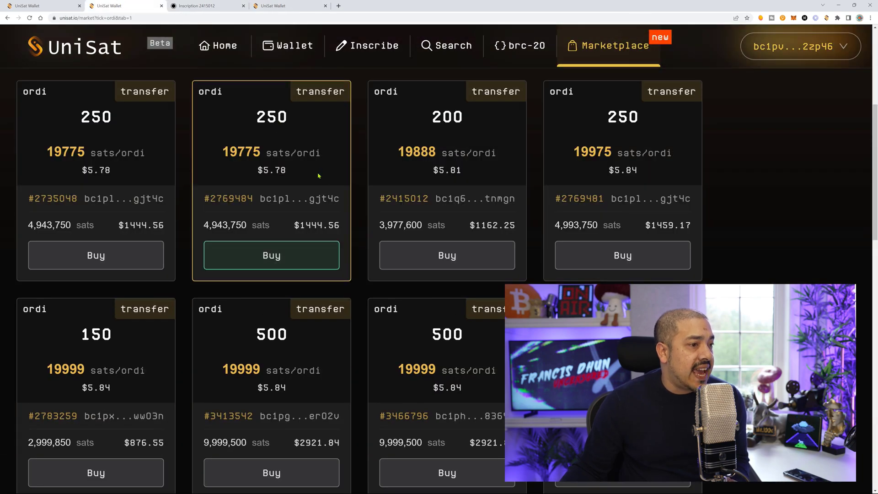
{"action": "key", "text": "ctrl+4"}
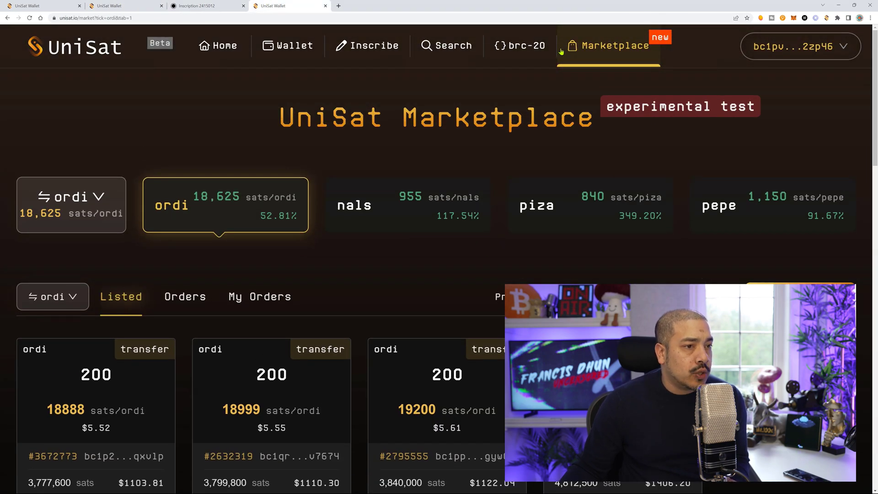
{"action": "left_click", "coordinate": [500, 54]}
{"action": "left_click", "coordinate": [287, 180]}
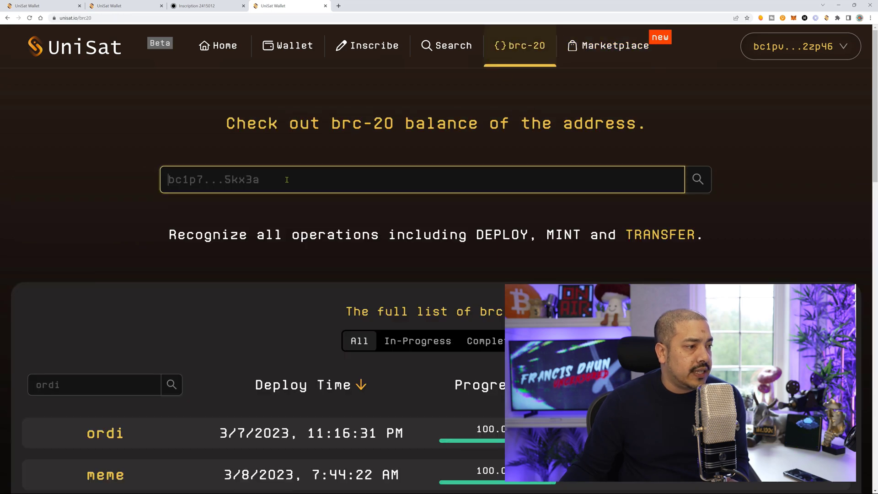
{"action": "right_click", "coordinate": [287, 182]}
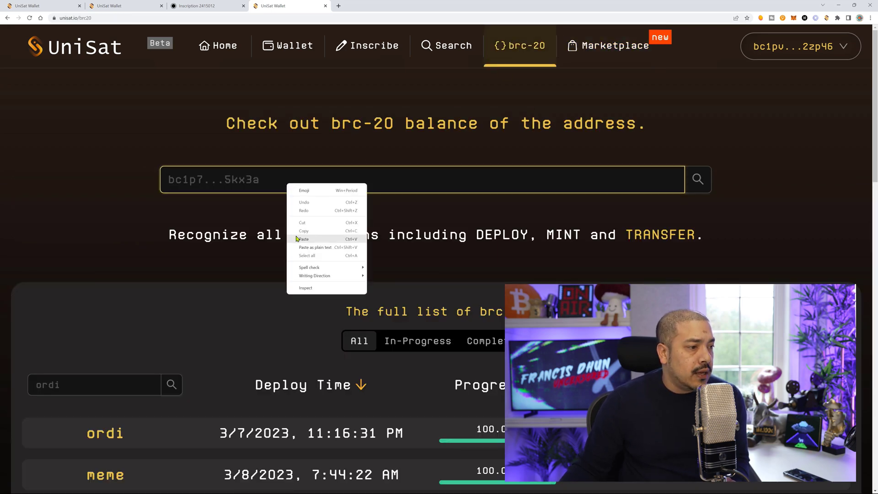
{"action": "left_click", "coordinate": [302, 238]}
Search the address, confirm its 4,200 ordi balance, and return to the ordi listings
{"action": "left_click", "coordinate": [699, 180]}
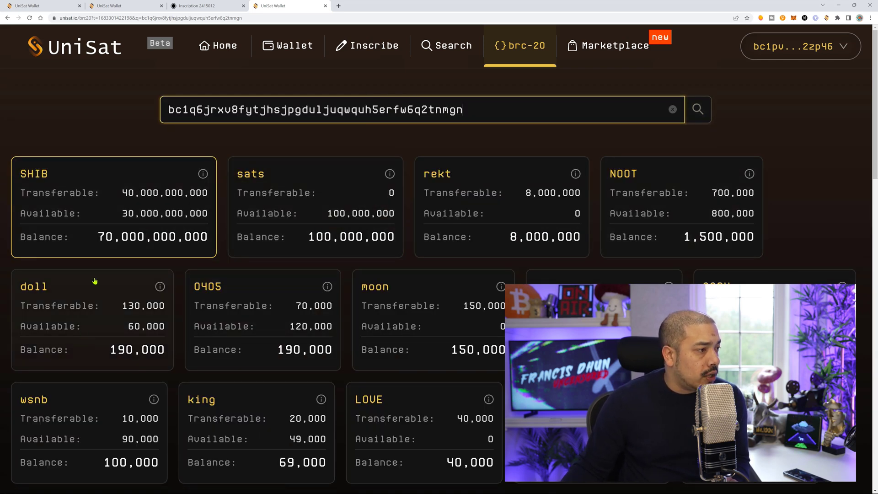
{"action": "scroll", "coordinate": [350, 311], "scroll_direction": "down", "scroll_amount": 3}
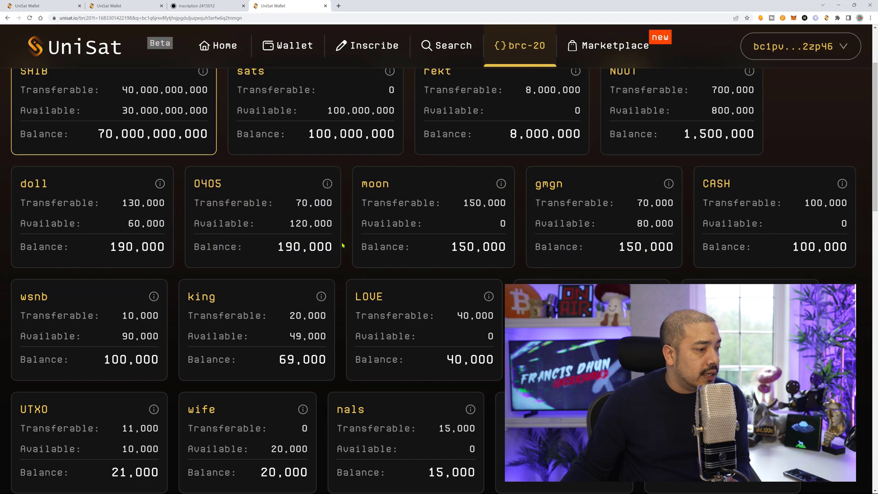
{"action": "scroll", "coordinate": [346, 275], "scroll_direction": "down", "scroll_amount": 3}
{"action": "scroll", "coordinate": [343, 245], "scroll_direction": "down", "scroll_amount": 2}
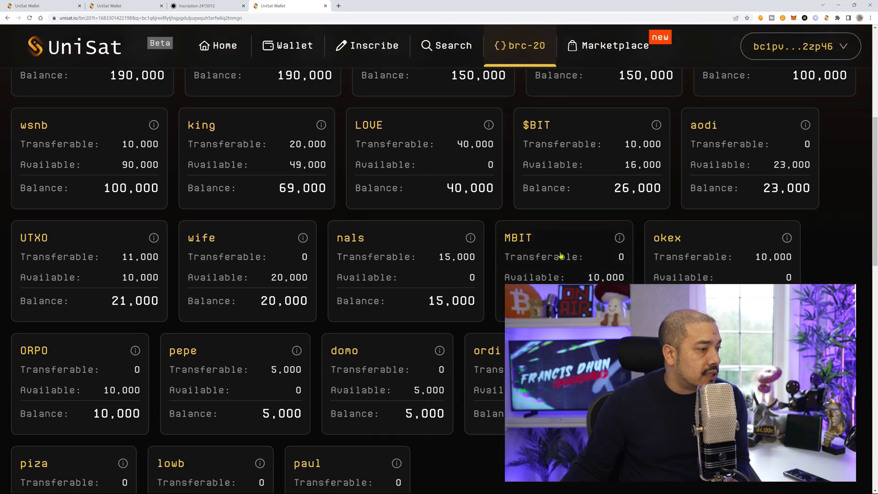
{"action": "scroll", "coordinate": [561, 255], "scroll_direction": "down", "scroll_amount": 2}
{"action": "scroll", "coordinate": [549, 254], "scroll_direction": "down", "scroll_amount": 2}
{"action": "scroll", "coordinate": [522, 240], "scroll_direction": "down", "scroll_amount": 3}
{"action": "scroll", "coordinate": [512, 225], "scroll_direction": "down", "scroll_amount": 2}
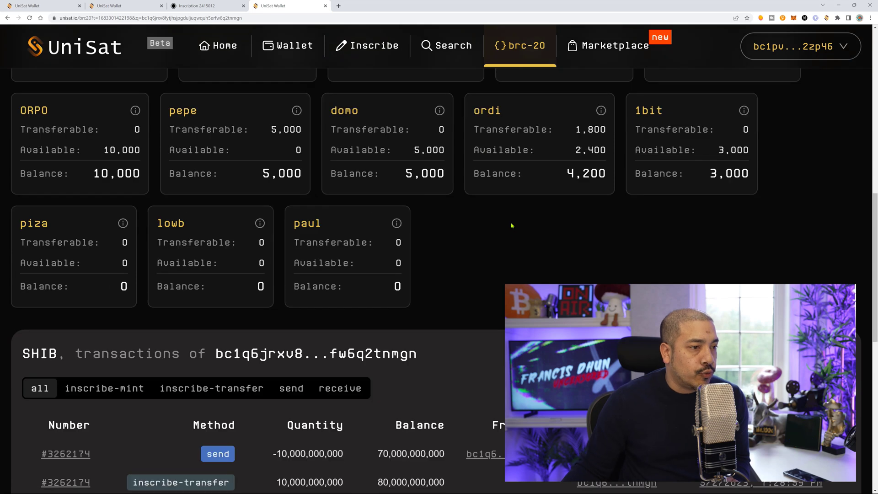
{"action": "left_click", "coordinate": [550, 149]}
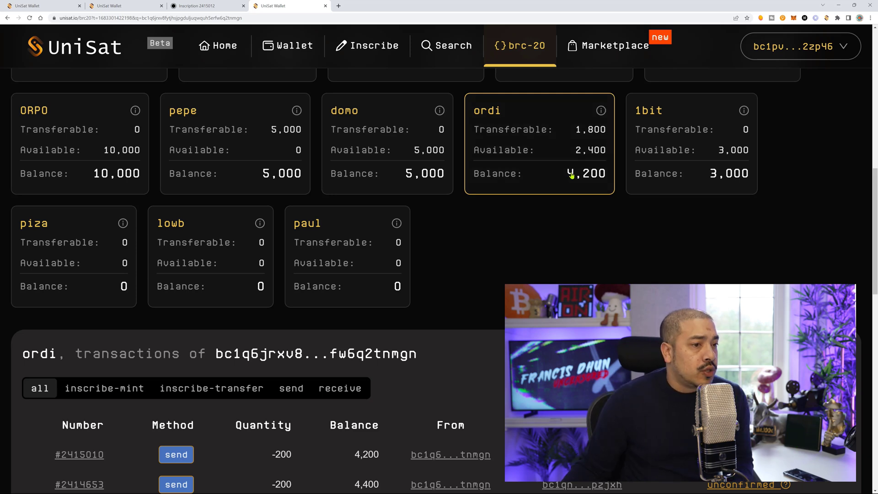
{"action": "left_click", "coordinate": [119, 4]}
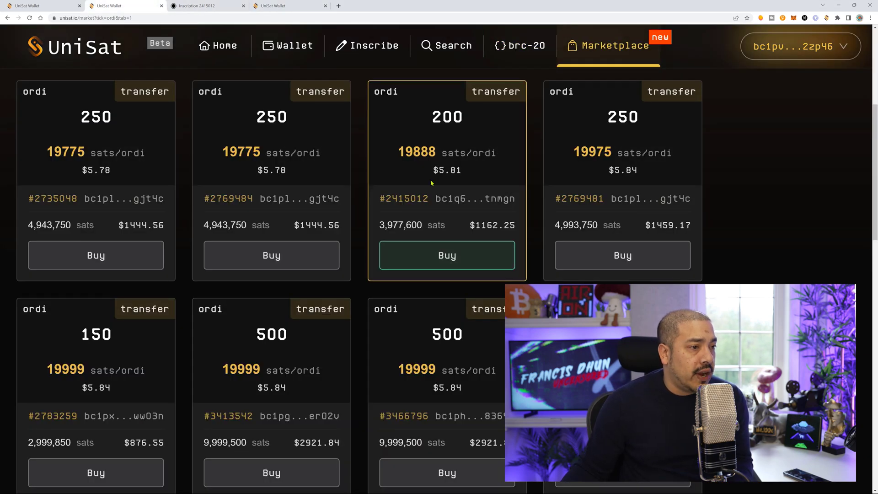
Start buying listing #2415012: 200 ordi at 19,888 sats/ordi, 3,977,600 sats total
{"action": "left_click", "coordinate": [486, 264]}
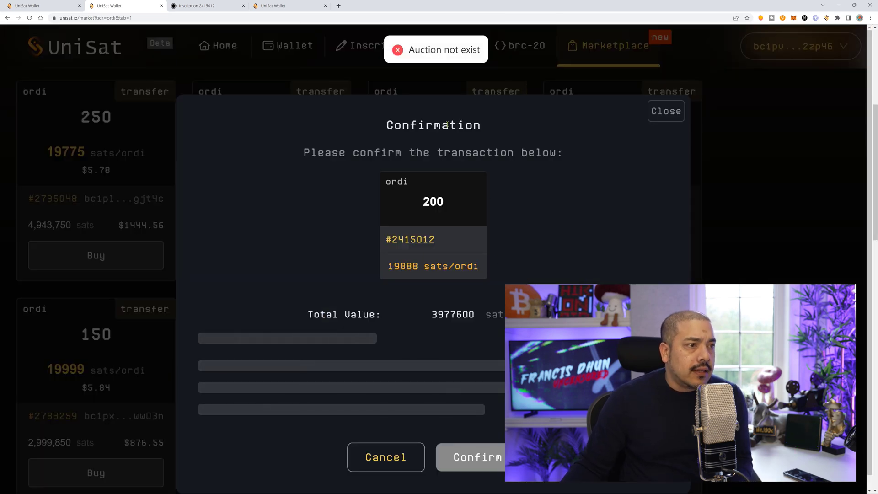
{"action": "scroll", "coordinate": [478, 411], "scroll_direction": "down", "scroll_amount": 1}
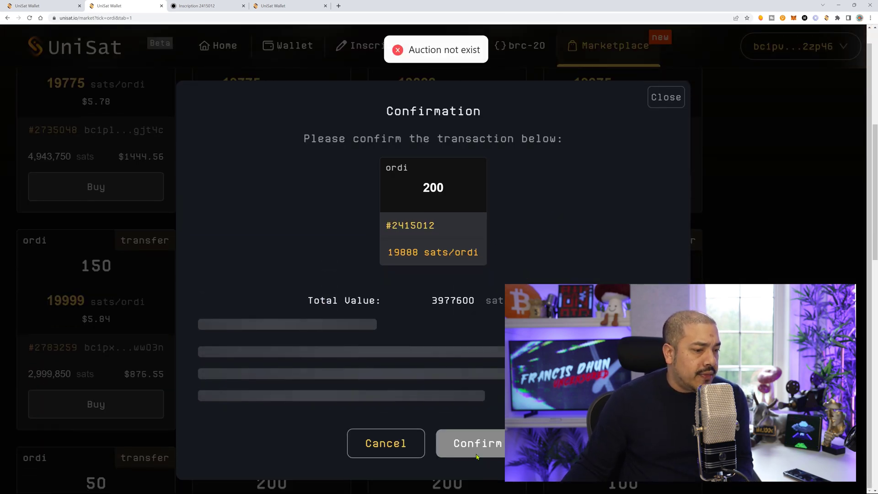